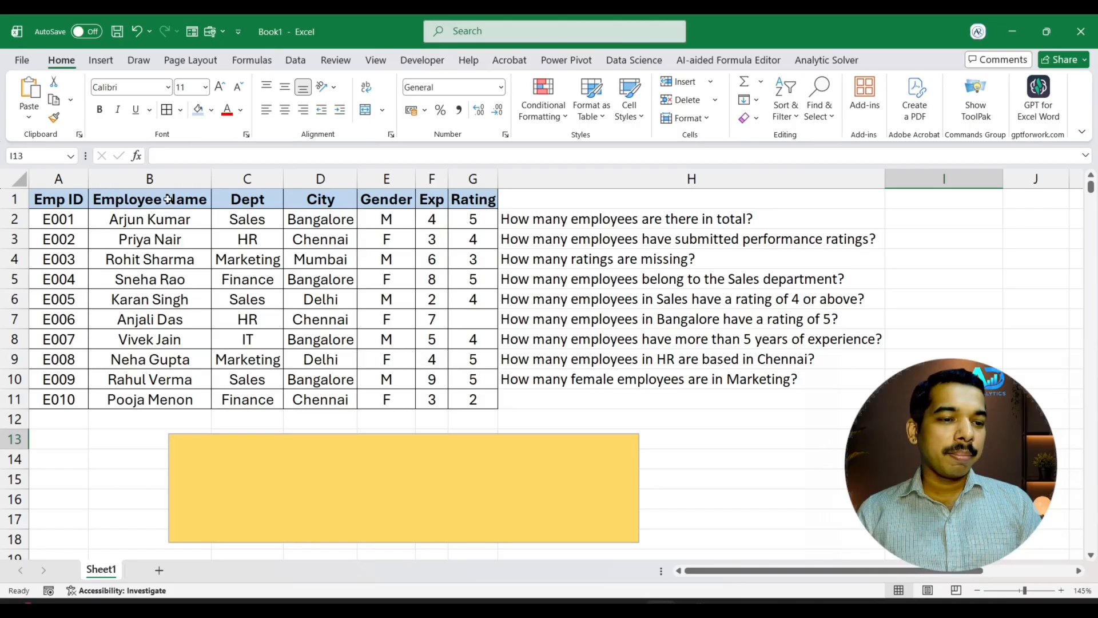
Count all employees in I2 with a COUNTA formula over the employee names in B2:B11
left_click_drag(163, 218, 155, 392)
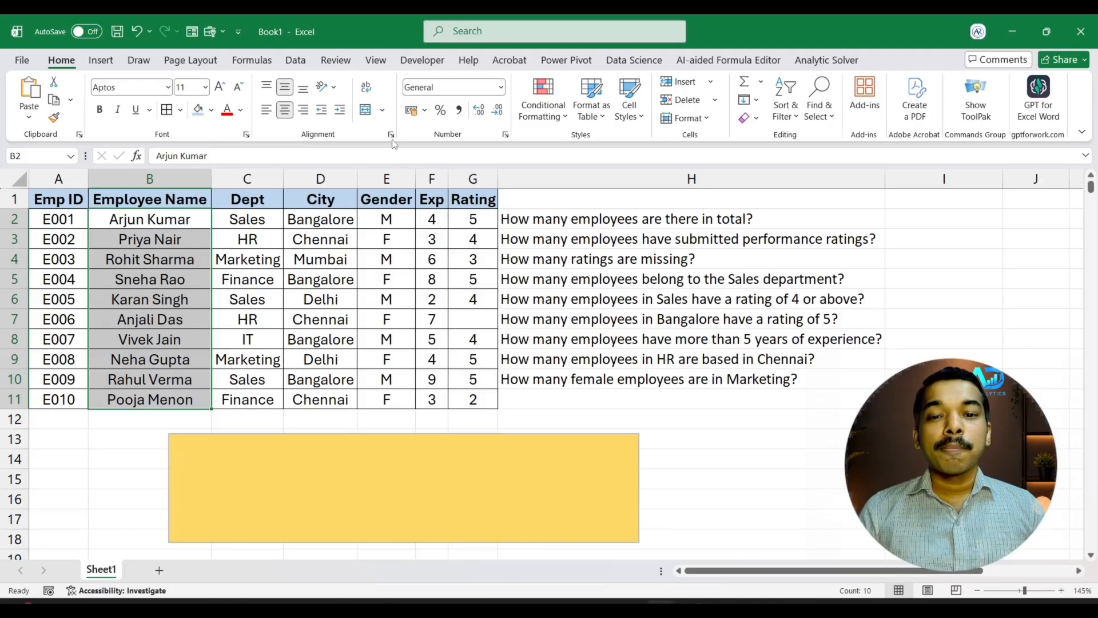
left_click(914, 222)
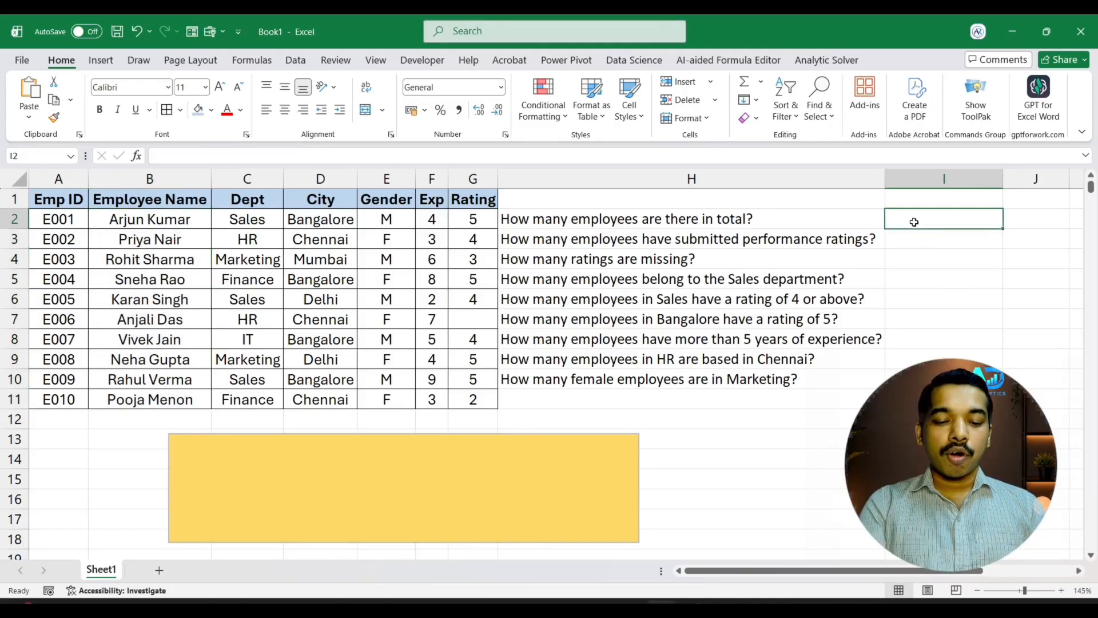
type("=count")
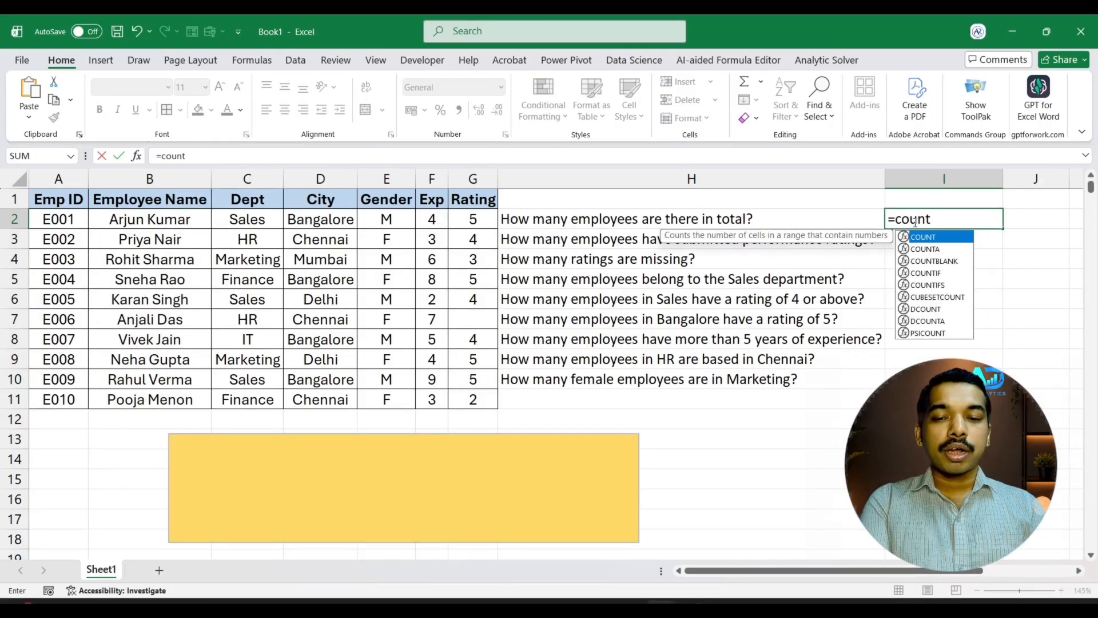
type("a")
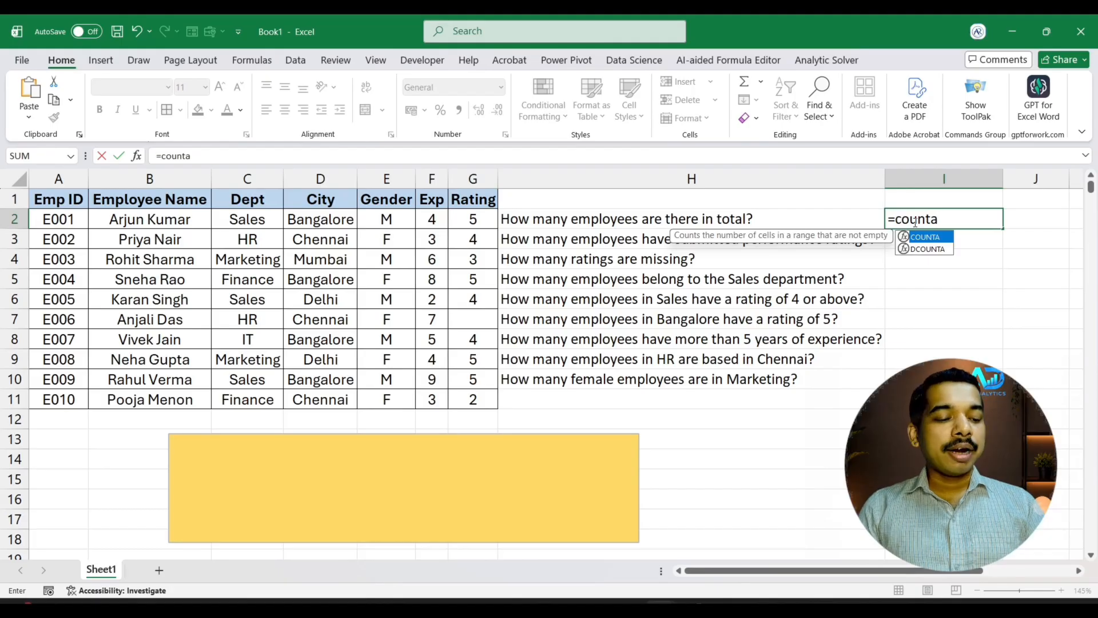
key("Tab")
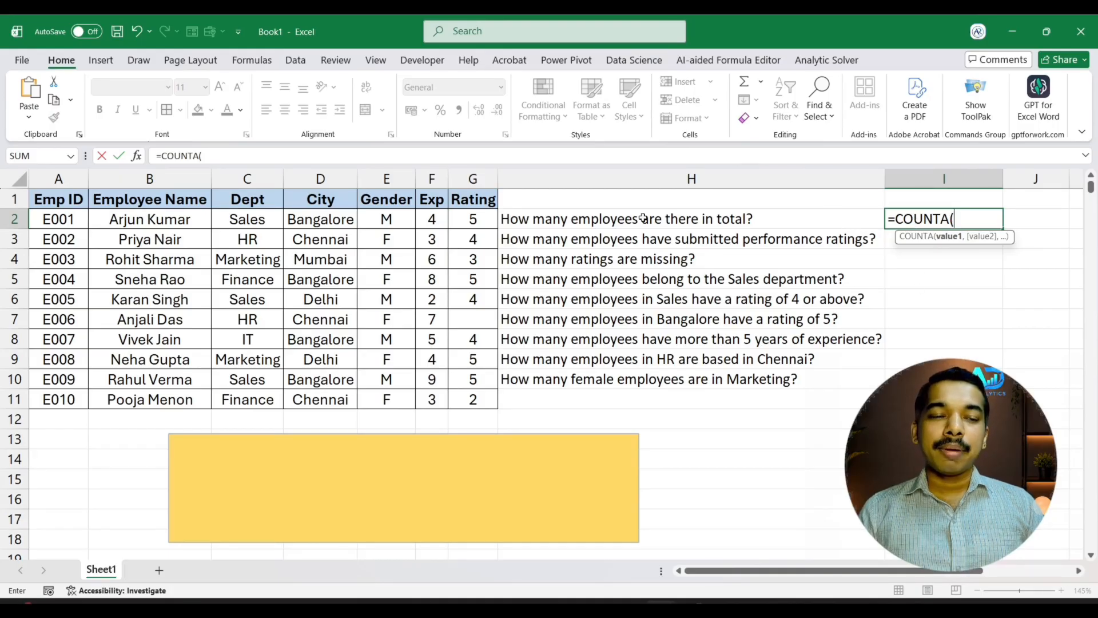
left_click(190, 219)
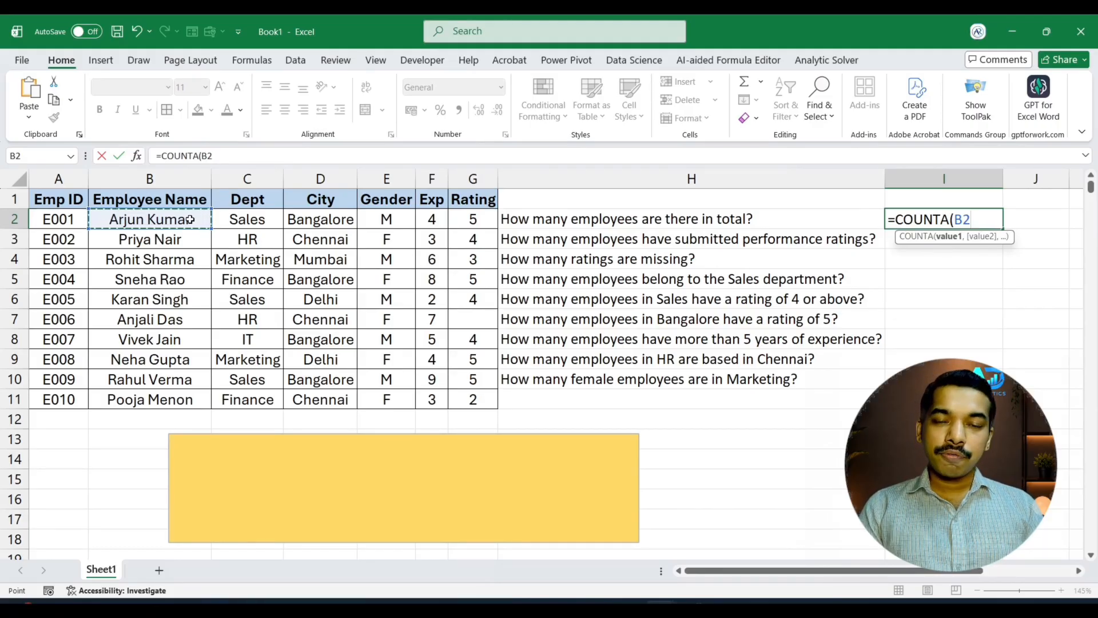
key("ctrl+shift+Down")
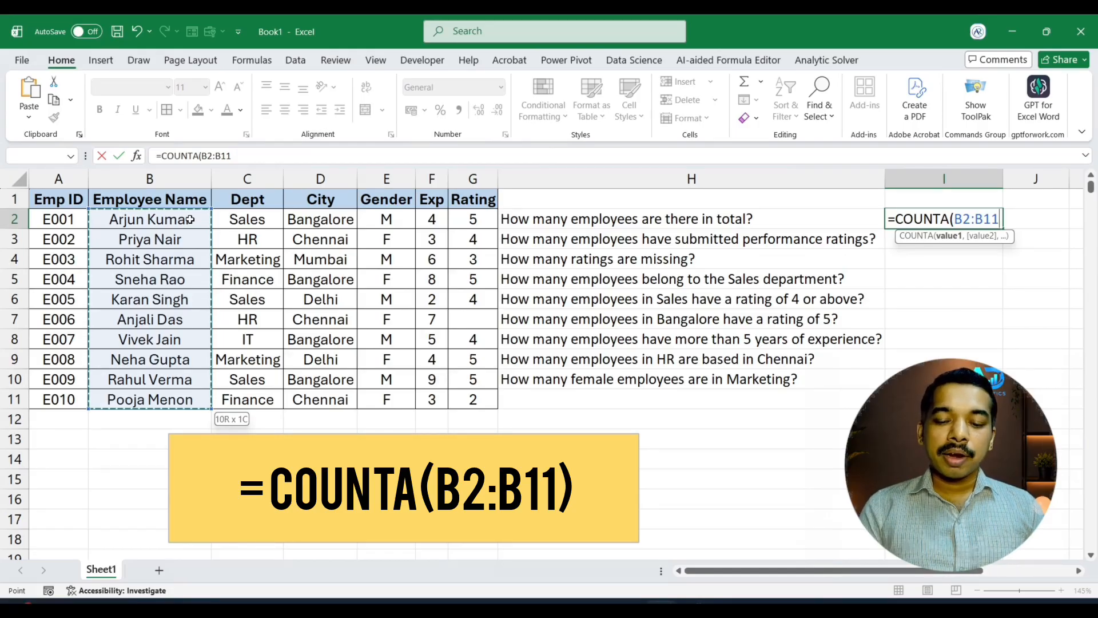
key("Return")
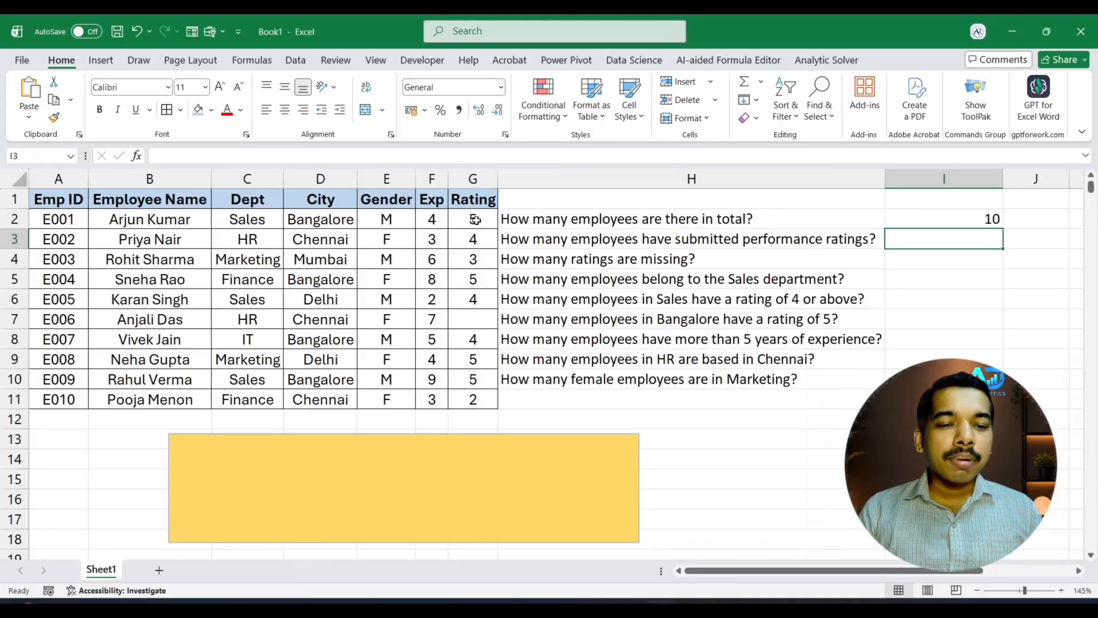
Count the submitted performance ratings in I3 with a COUNT formula over the Rating cells G2:G11
left_click_drag(475, 219, 478, 400)
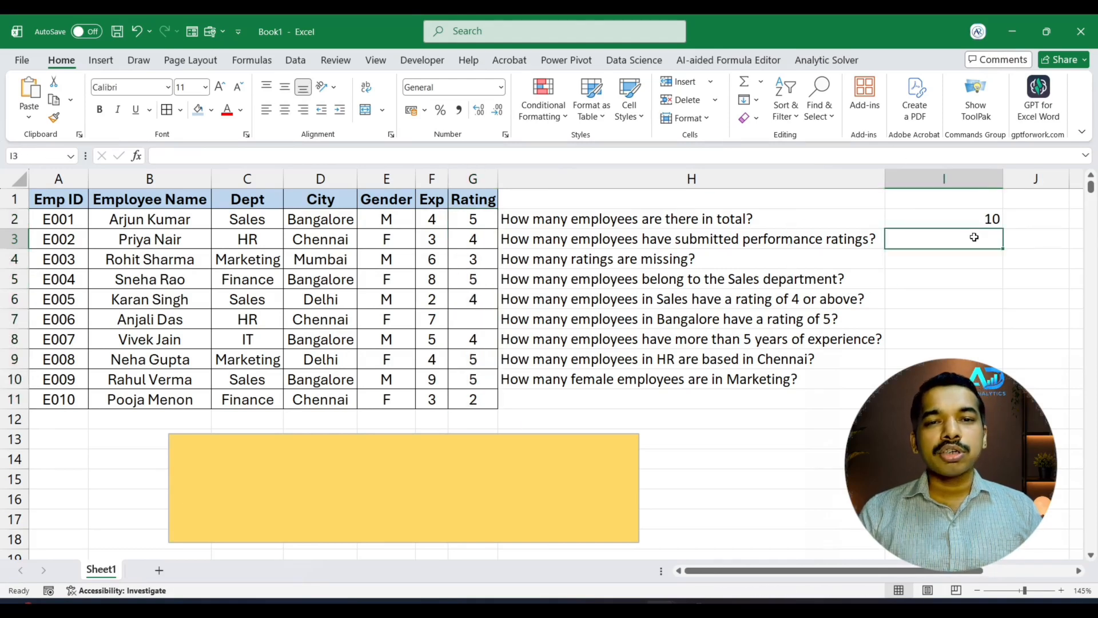
type("=count")
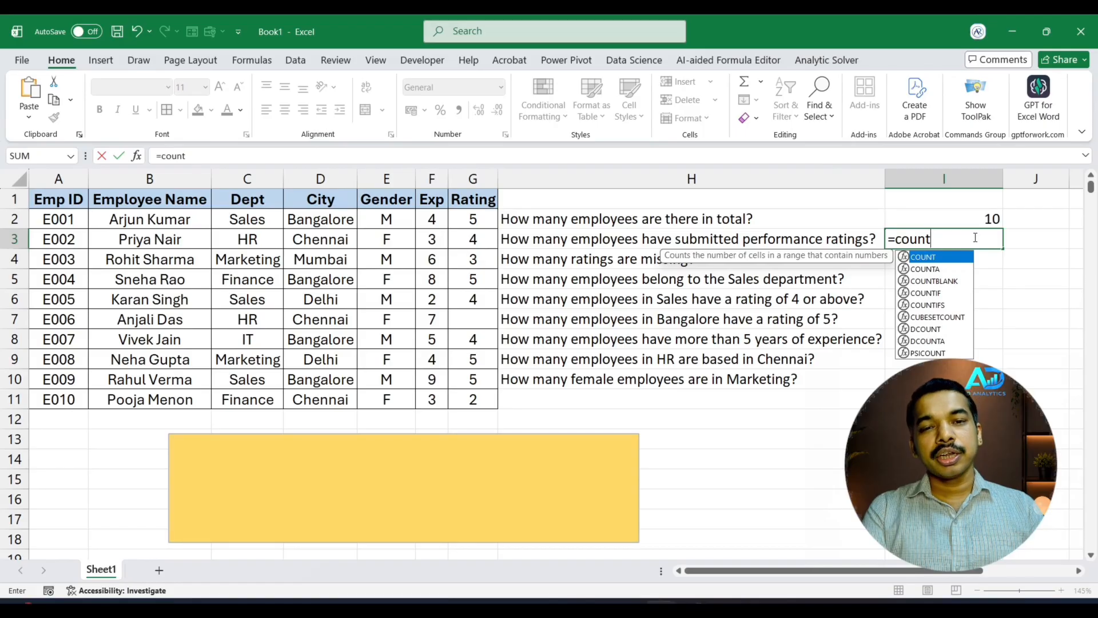
key("Tab")
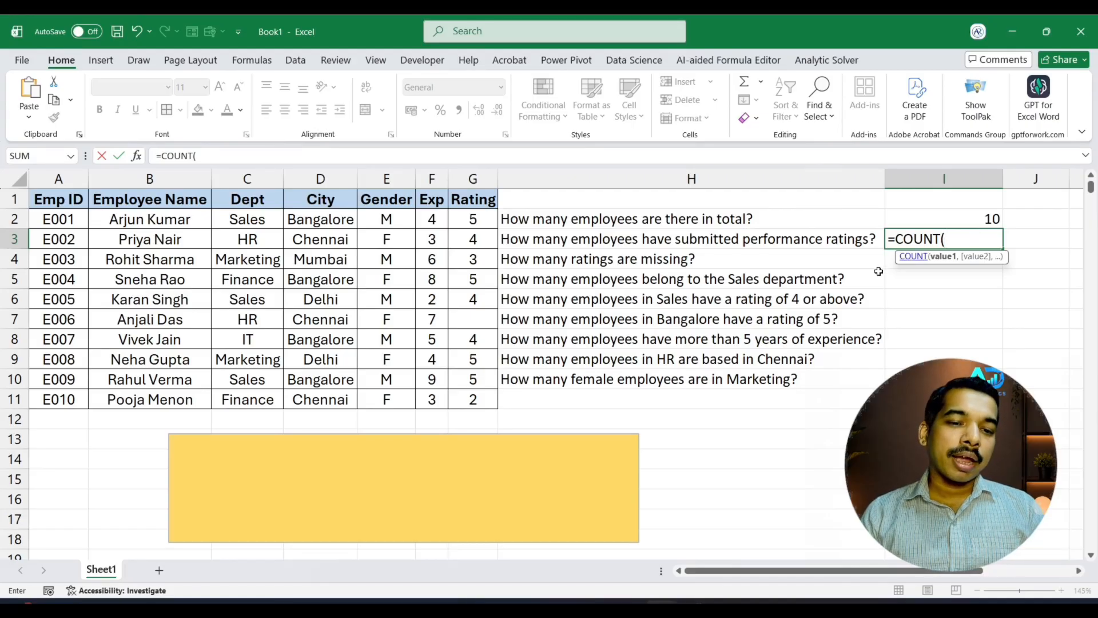
left_click(475, 215)
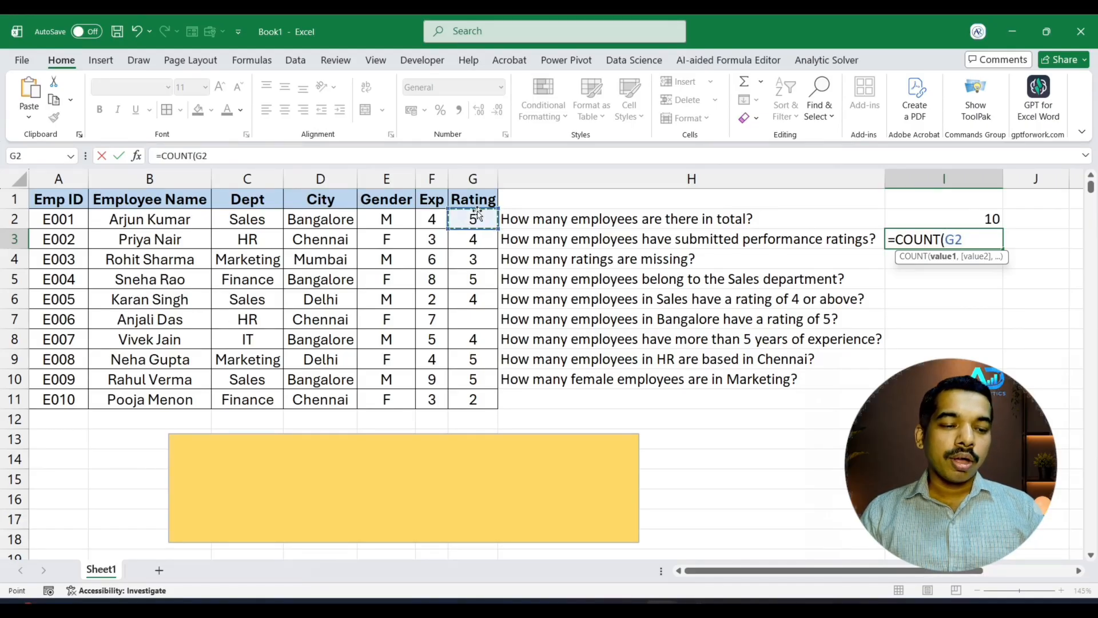
key("shift+Down")
key("shift+Down")
key("shift+Down")
key("shift+Down")
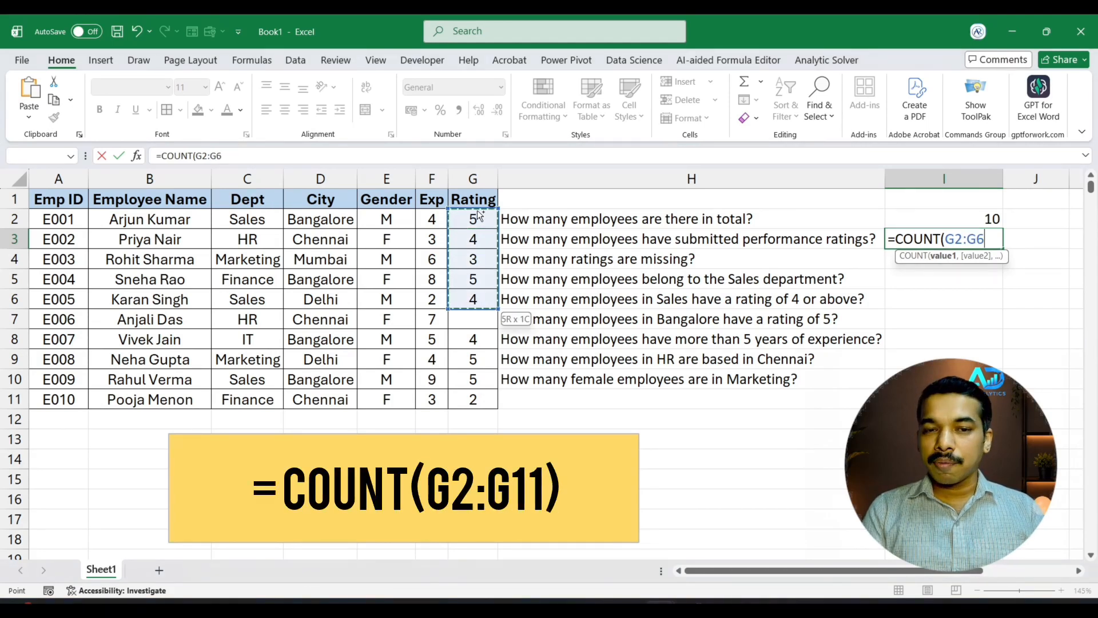
key("shift+Down")
key("shift+Down")
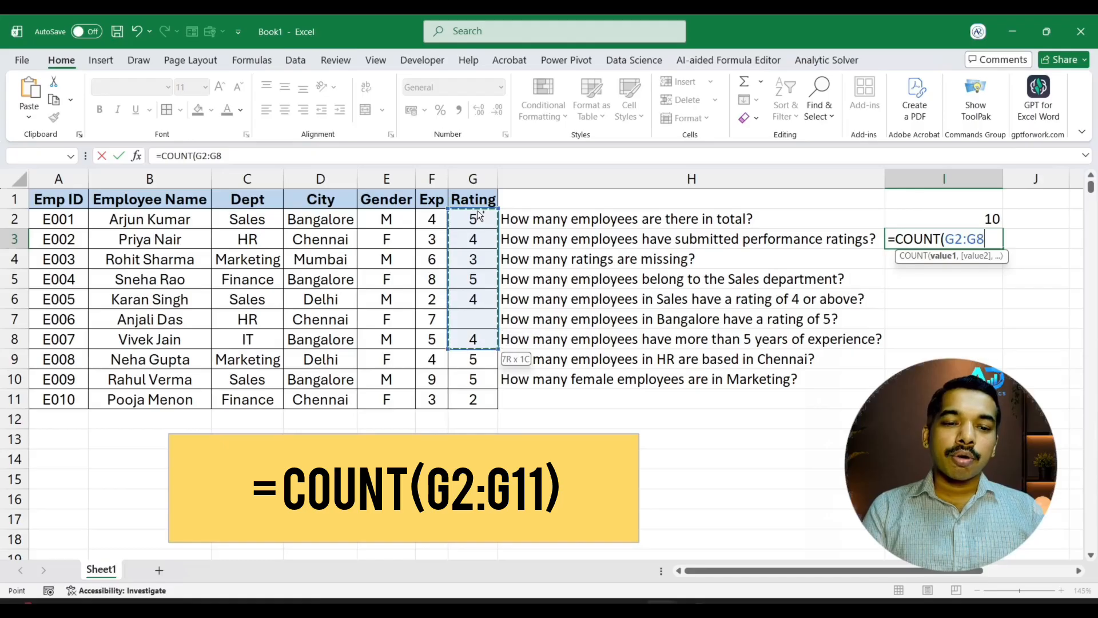
key("shift+Down")
key("shift+Down")
key("shift+Down")
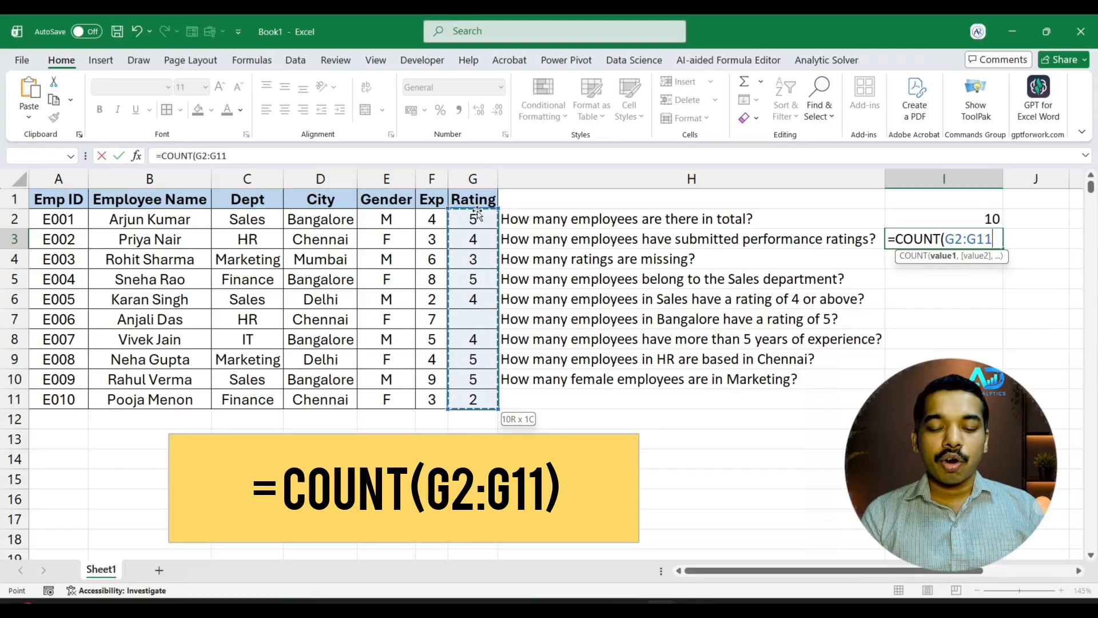
key("Return")
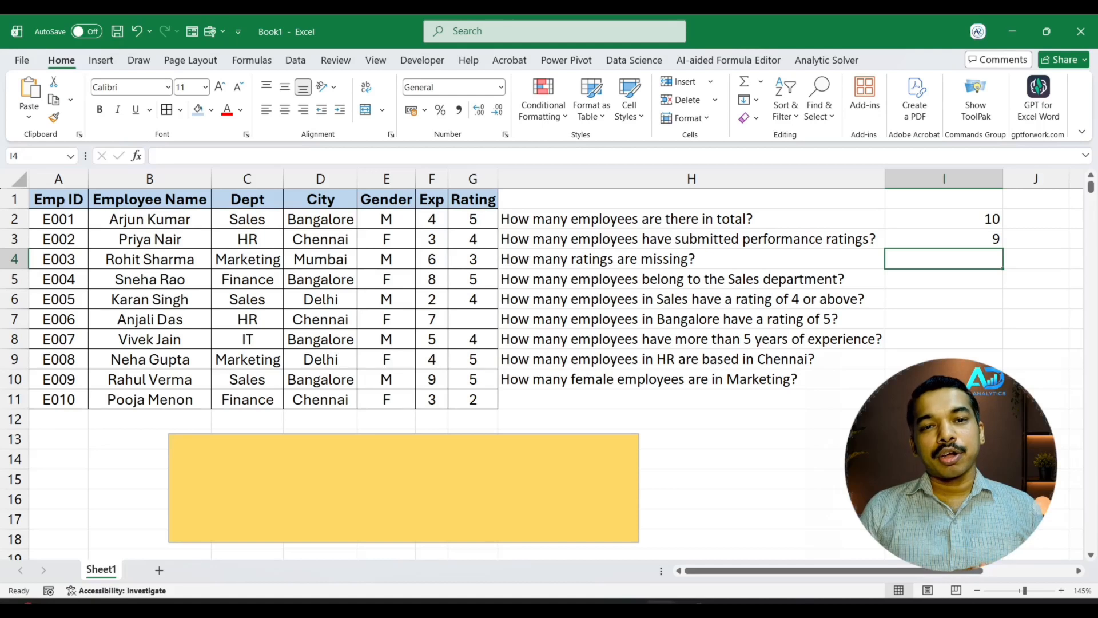
Count the missing ratings in I4 with a COUNTBLANK formula over G2:G11
type("=")
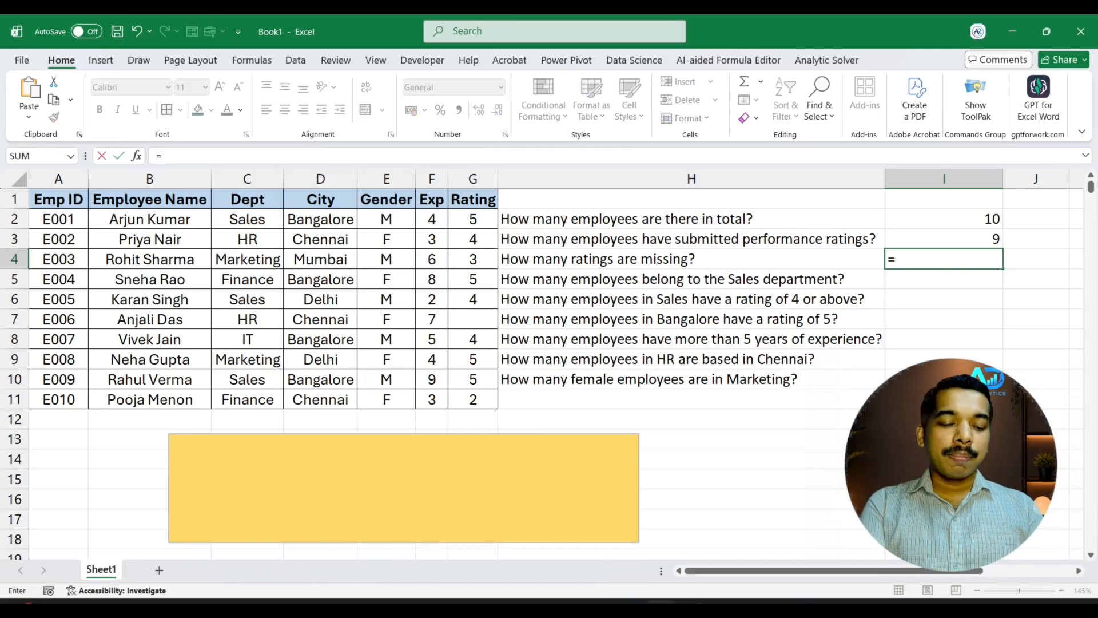
type("count")
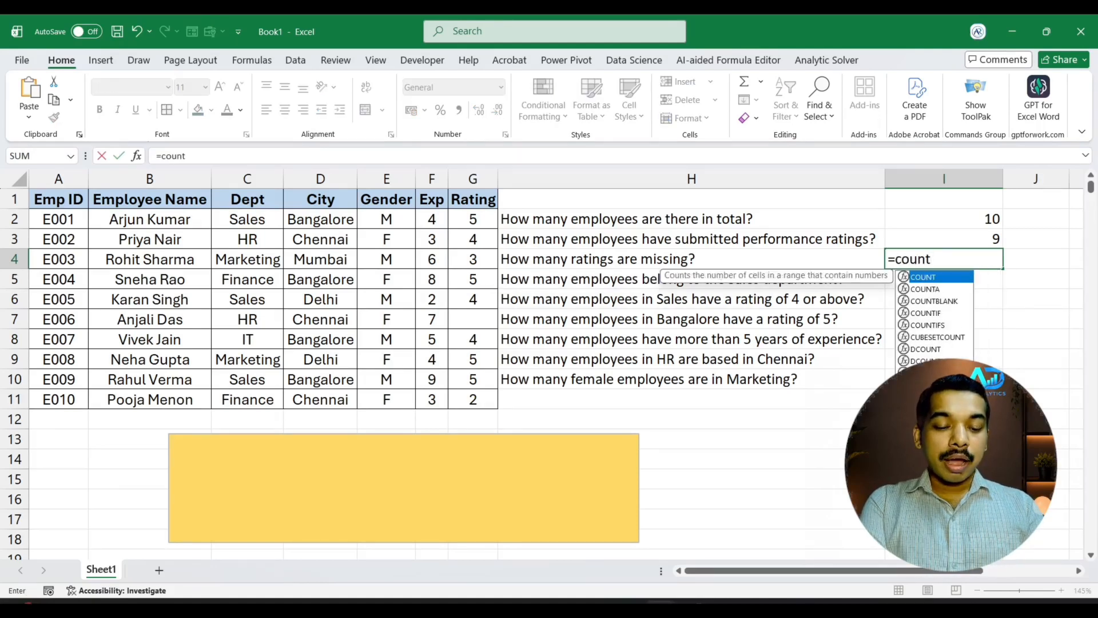
type("b")
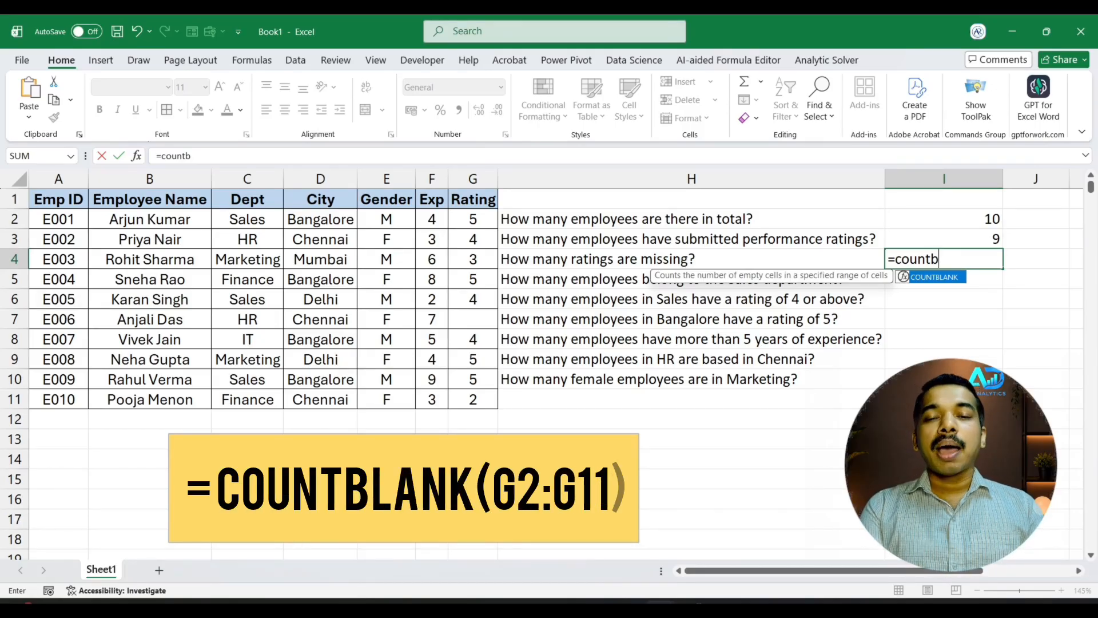
key("Tab")
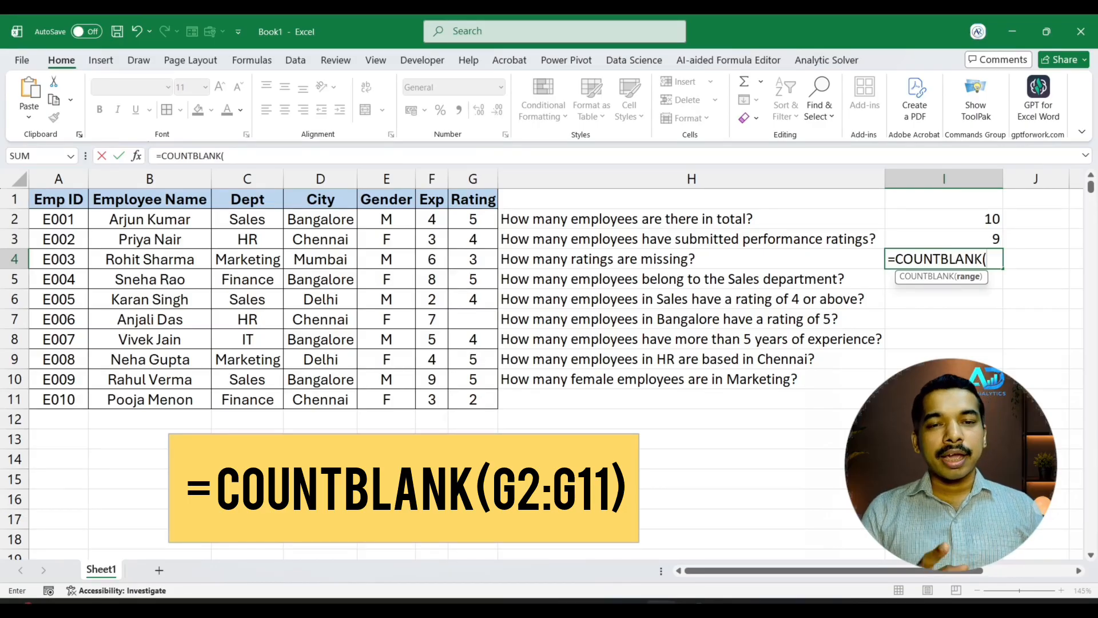
left_click(473, 213)
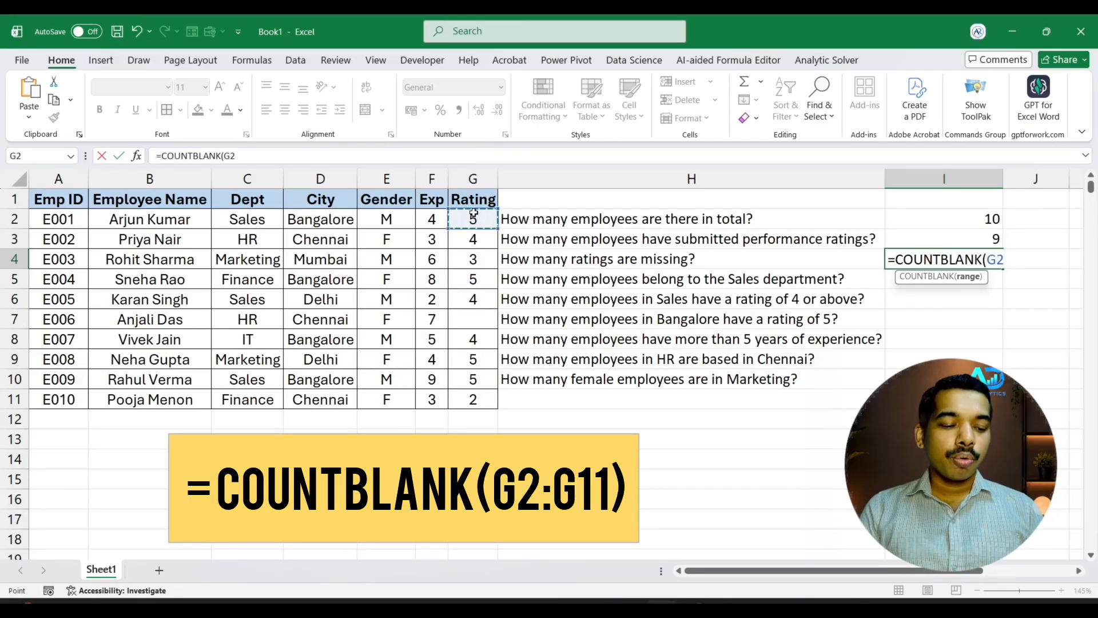
key("shift+Down")
key("shift+Down")
key("shift+Down")
key("shift+Down")
key("shift+Down")
key("shift+Down")
key("shift+Down")
key("shift+Down")
key("shift+Down")
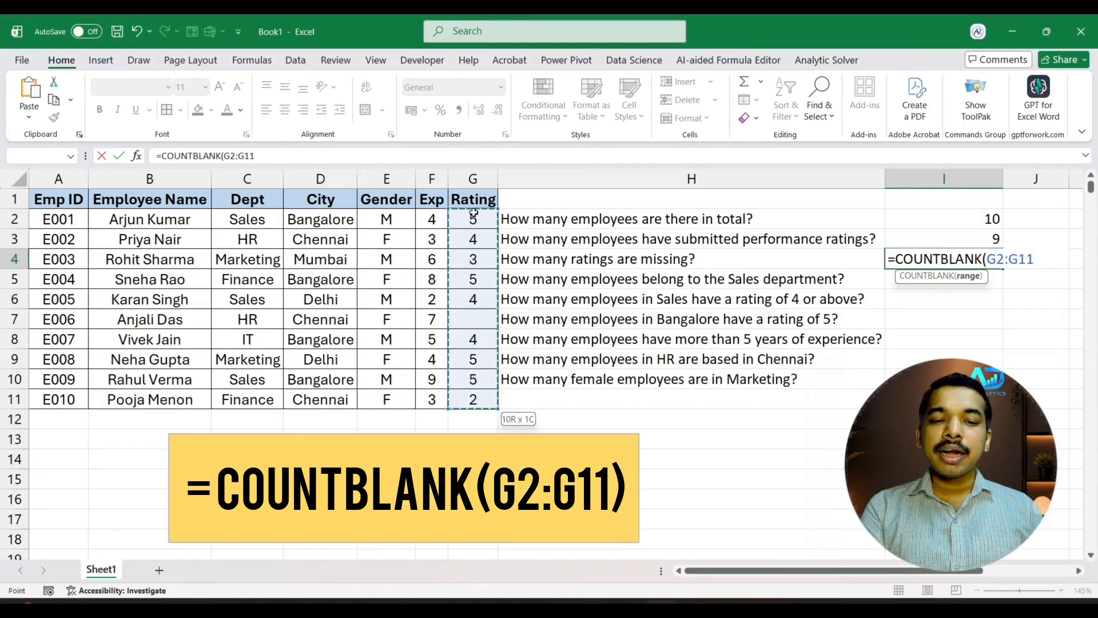
key("Return")
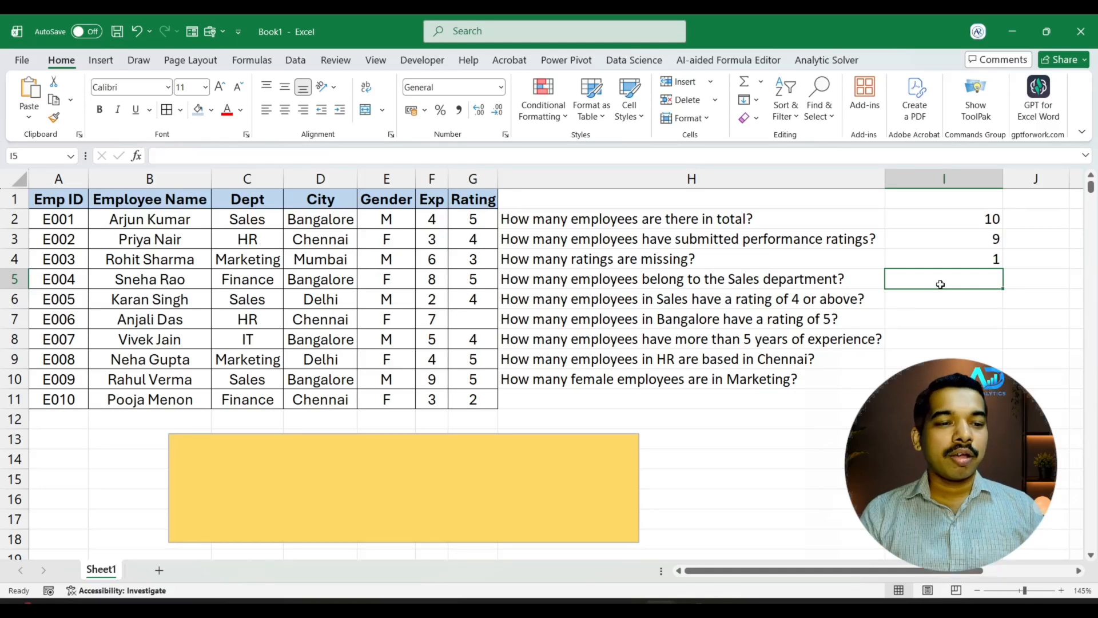
Highlight the three Sales entries in the Dept column (C2, C6 and C10) with the light blue fill color
left_click(278, 219)
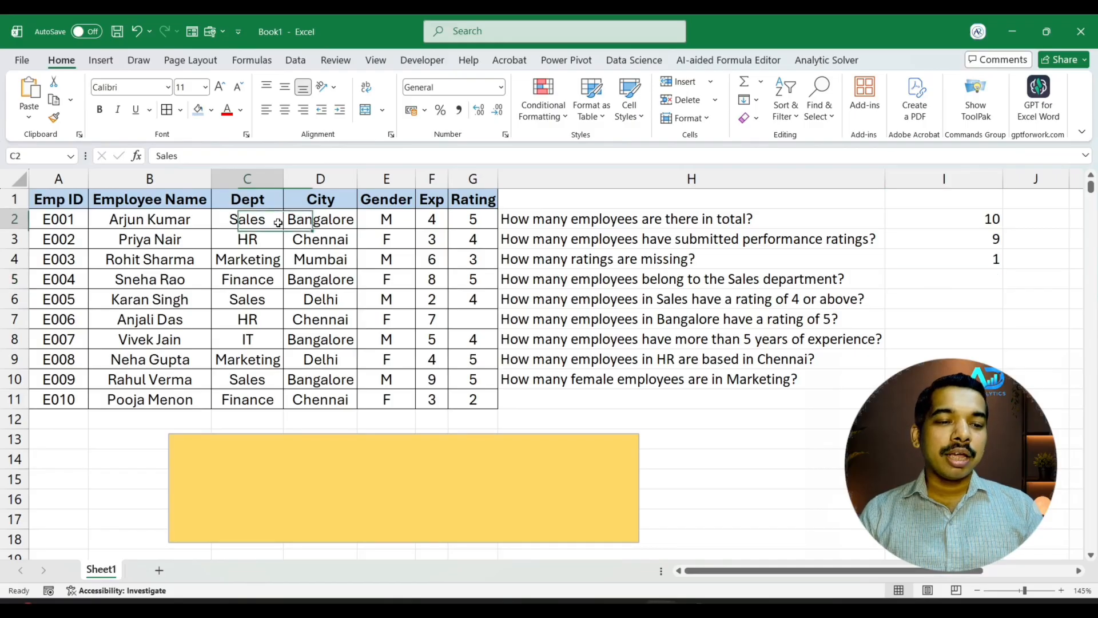
left_click(268, 297, "ctrl")
left_click(259, 377, "ctrl")
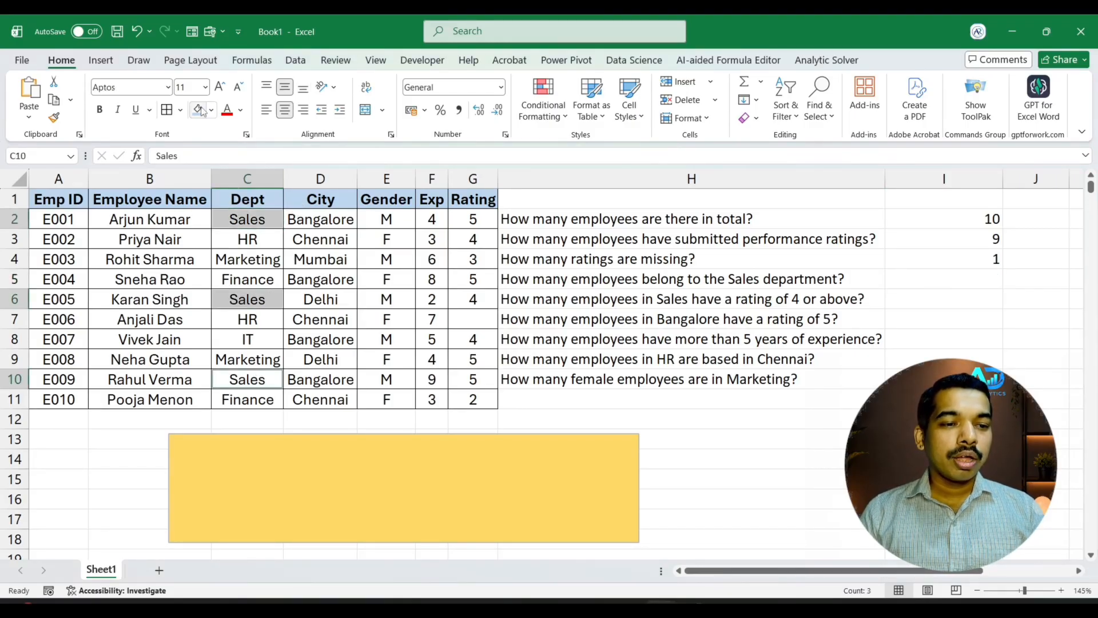
left_click(199, 110)
left_click(577, 297)
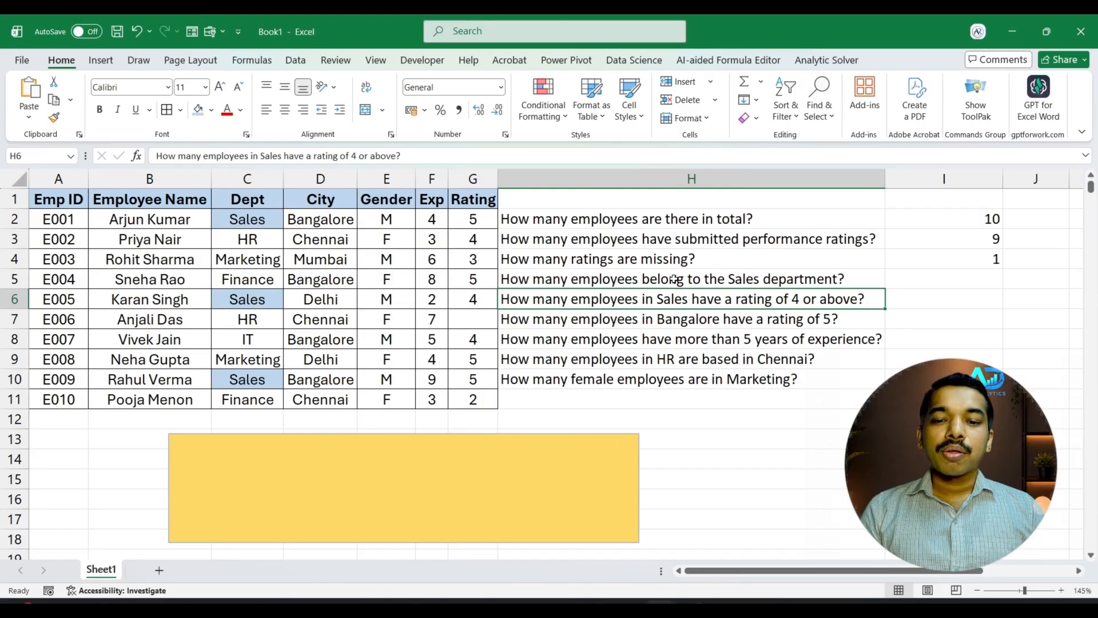
Count the Sales department employees in I5 with a COUNTIF formula over C2:C11 using the criterion "SALES"
left_click(960, 277)
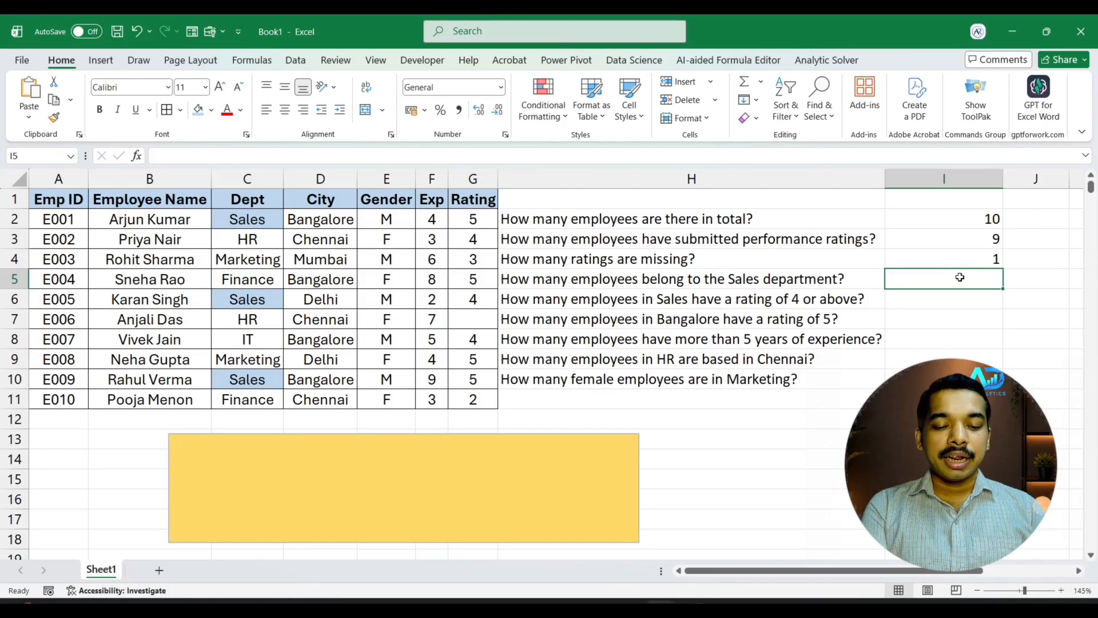
type("=countif")
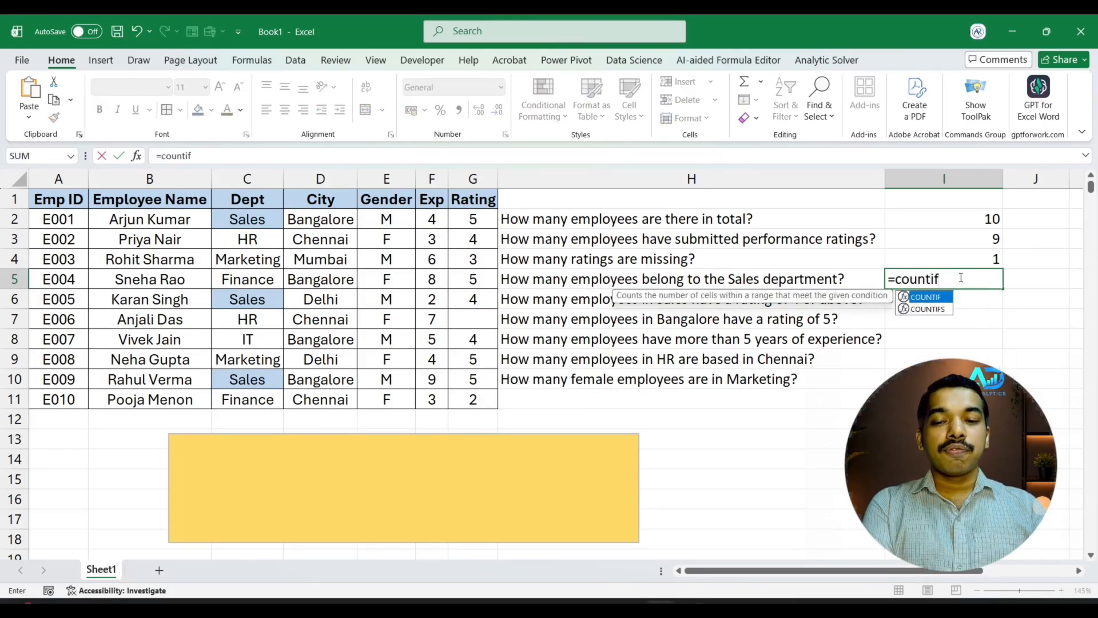
key("Tab")
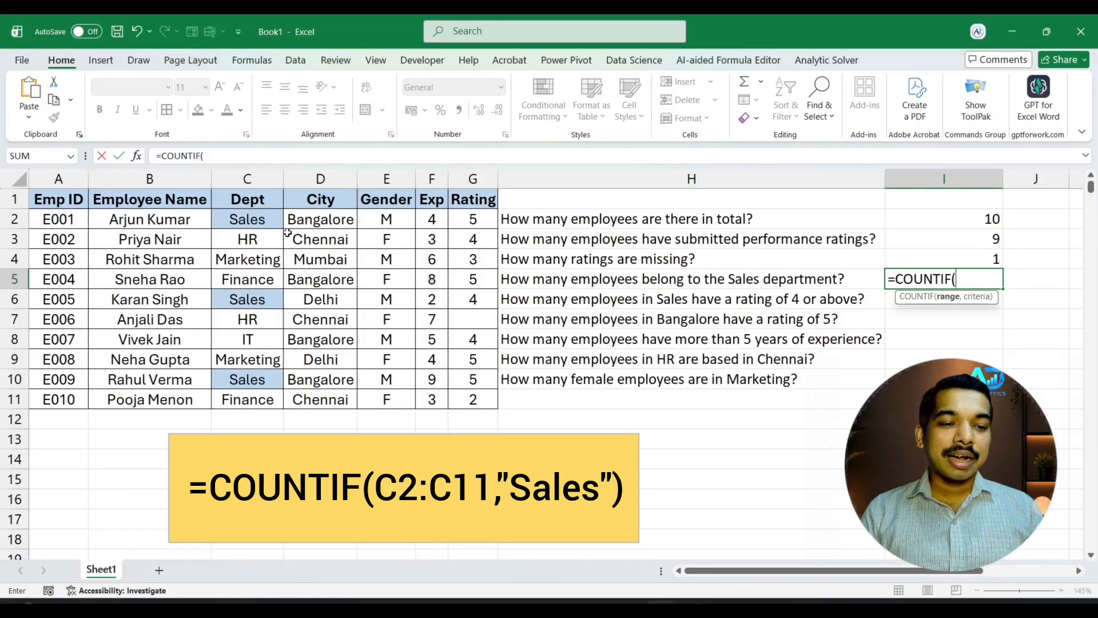
left_click(243, 218)
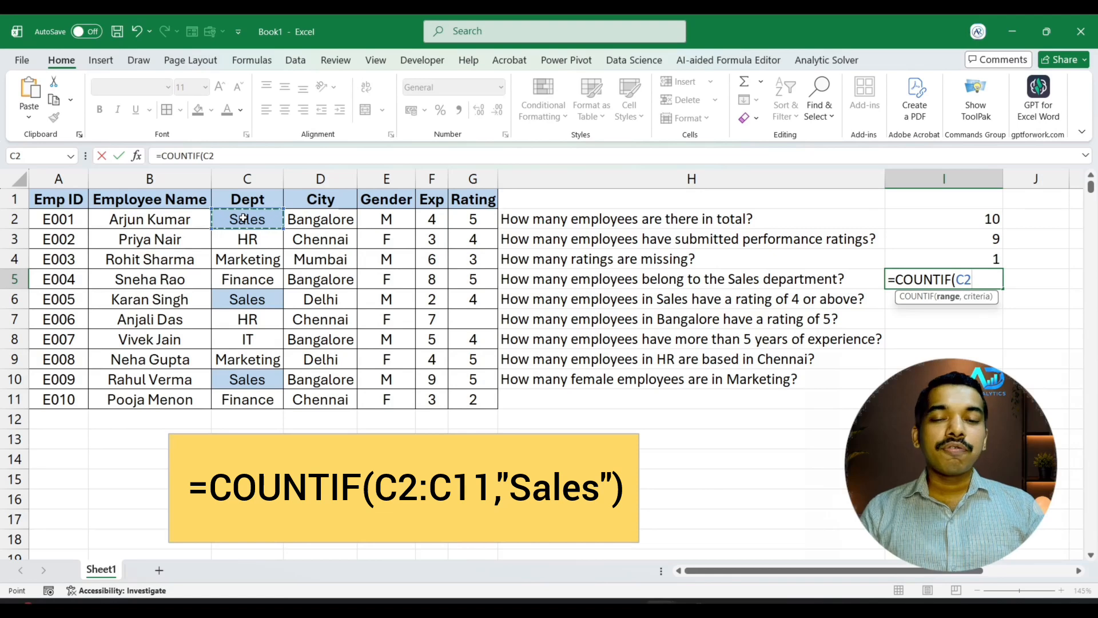
key("ctrl+shift+Down")
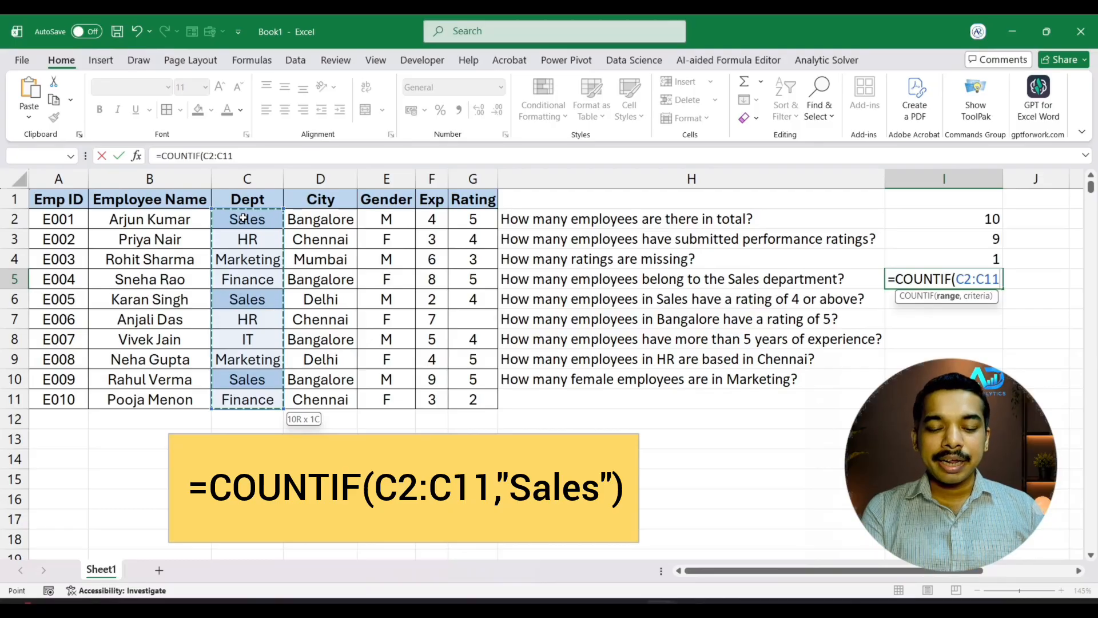
type(",")
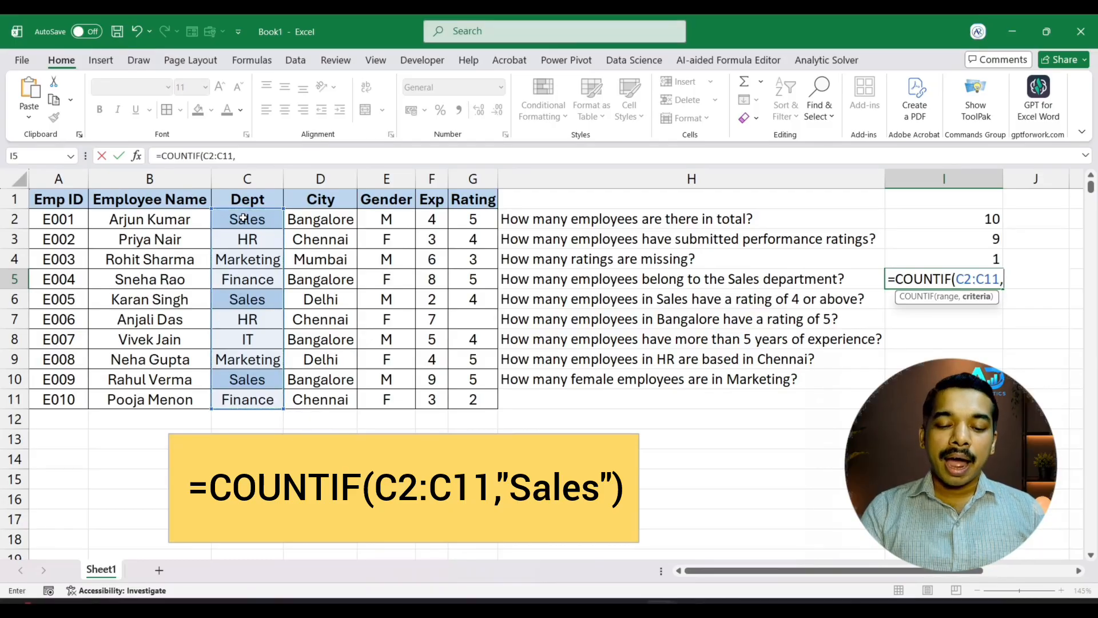
type("\"")
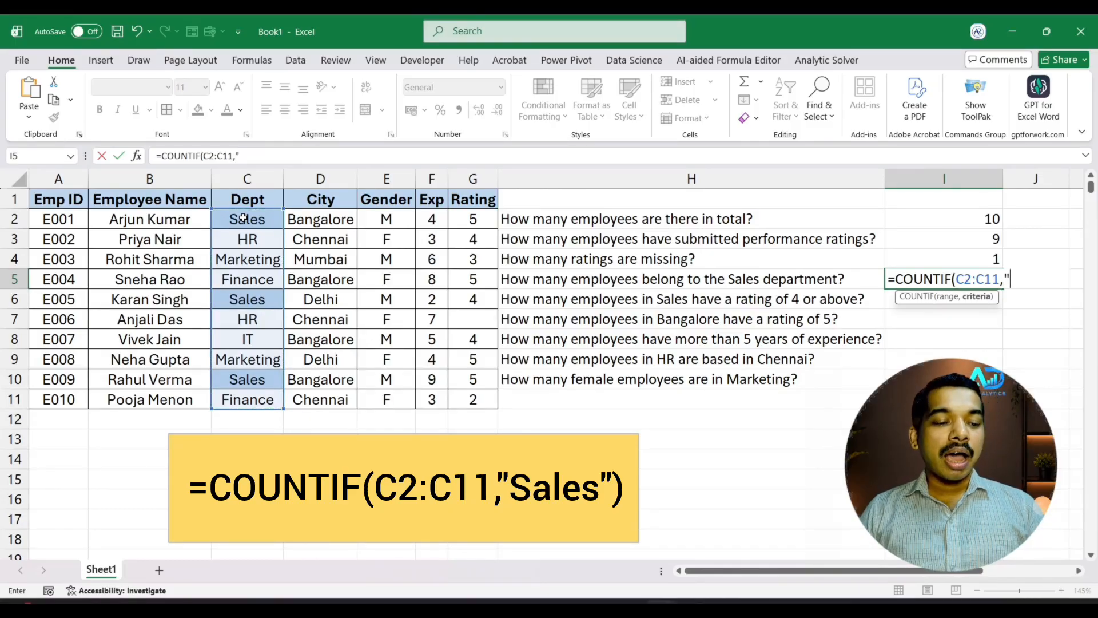
type("SALES")
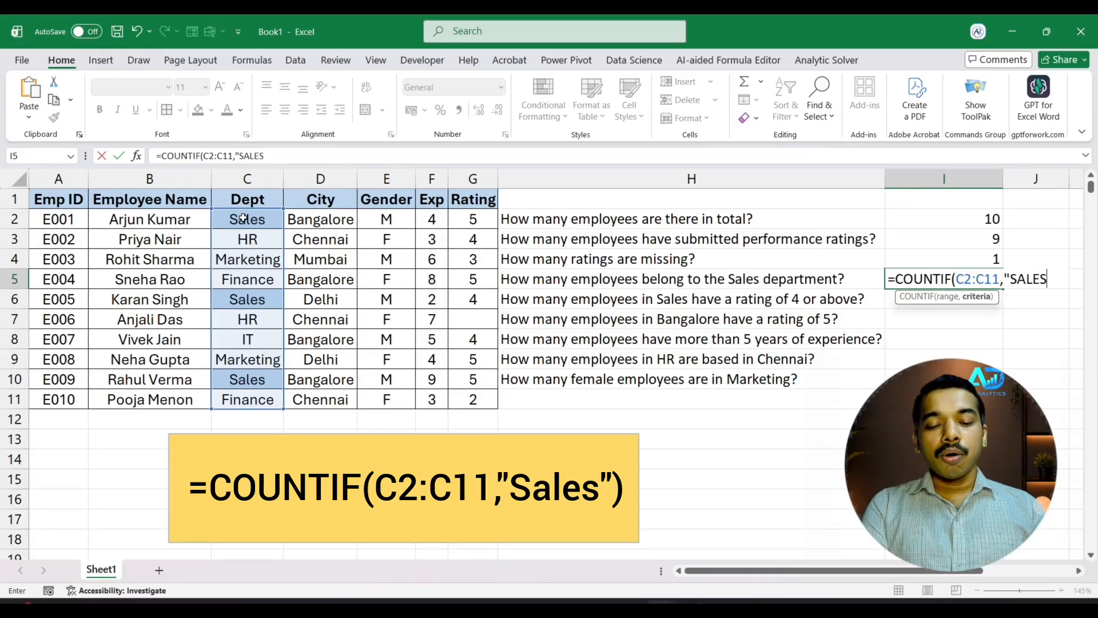
type("\"")
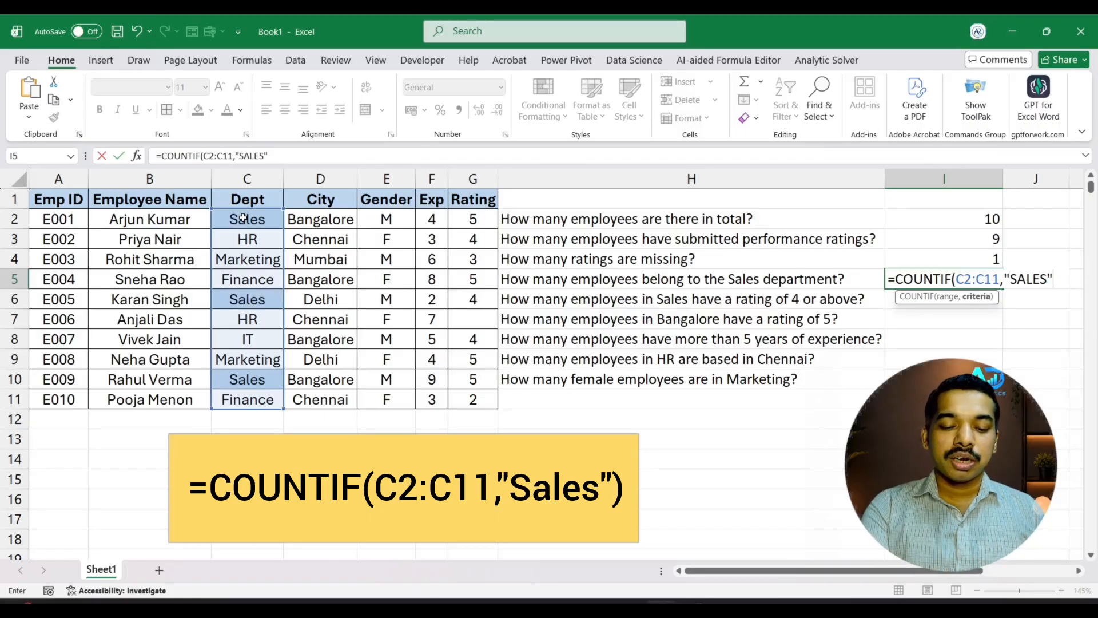
key("Return")
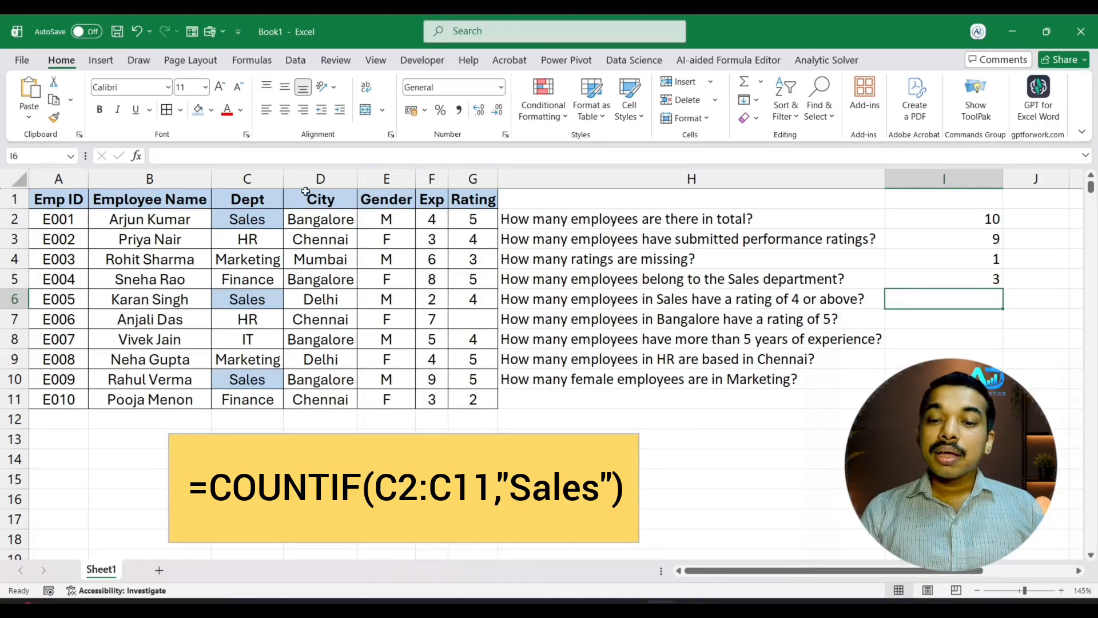
Change the COUNTIF criterion in I5 to lowercase "sales"
left_click(962, 277)
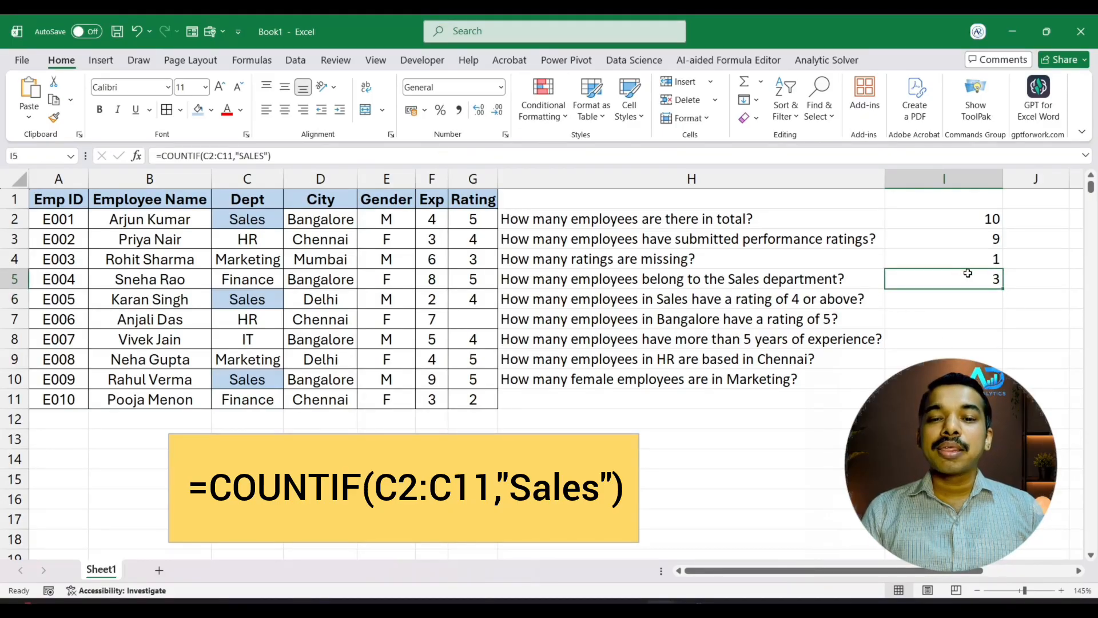
double_click(969, 275)
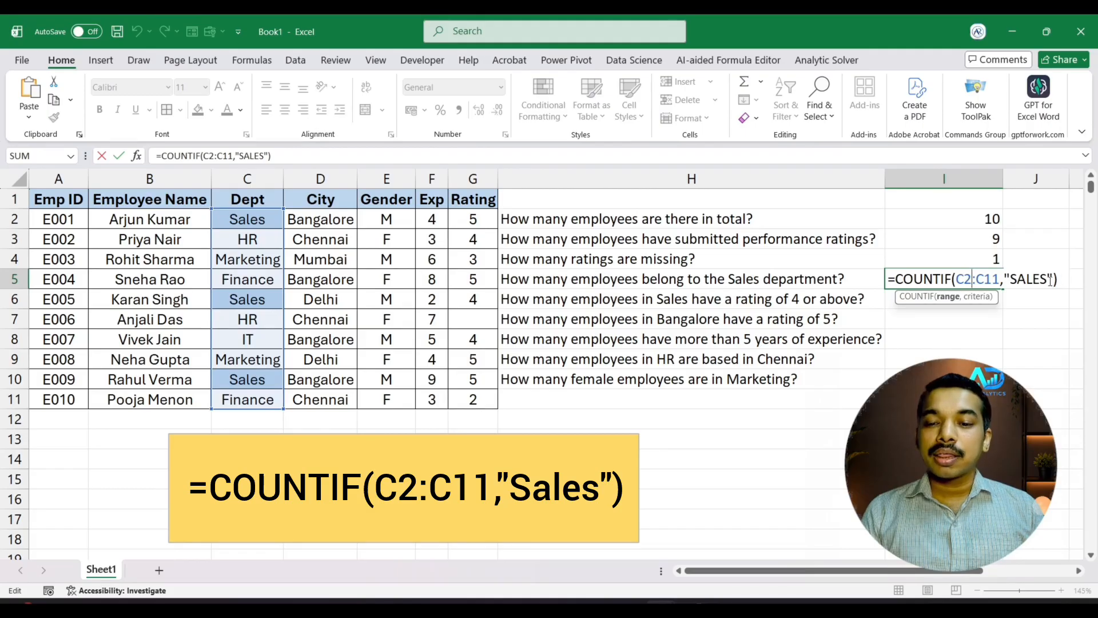
left_click_drag(1047, 279, 1008, 277)
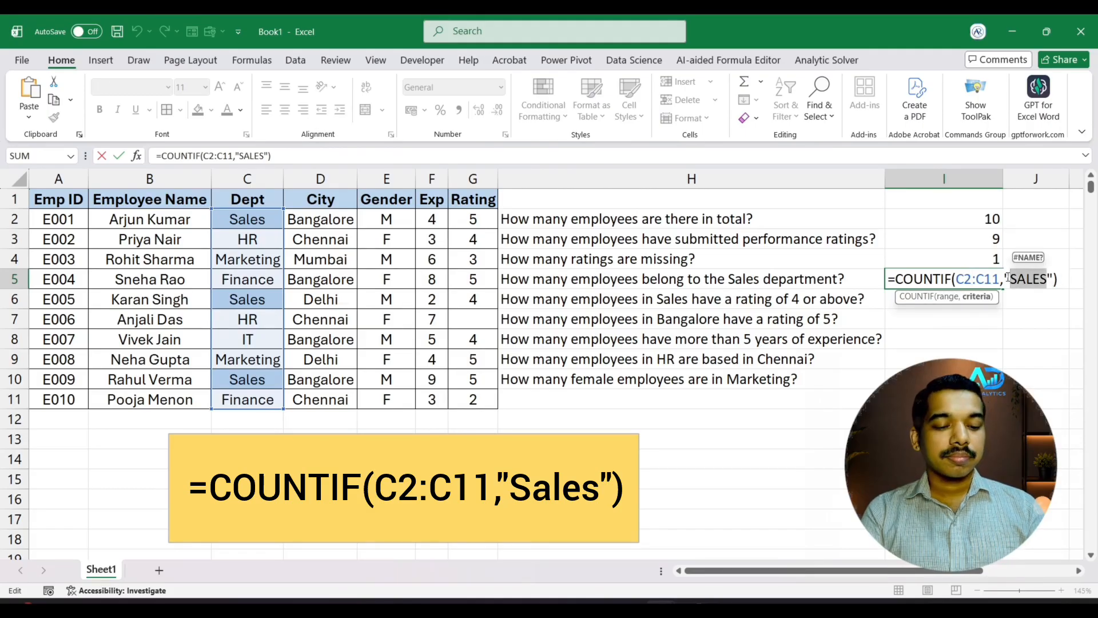
type("sales")
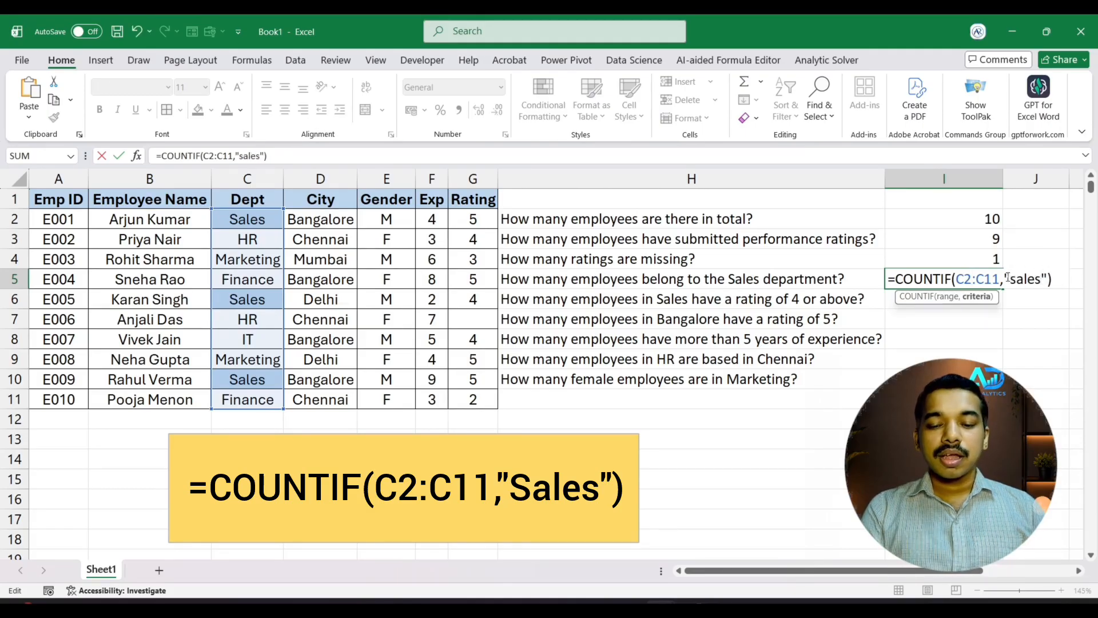
key("Return")
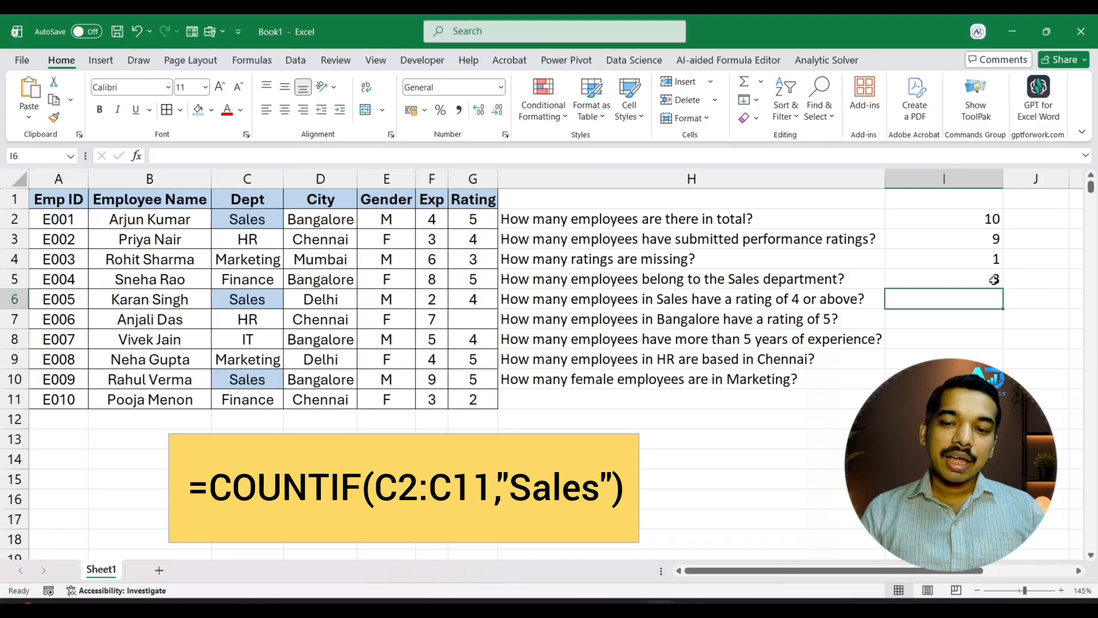
Capitalize the first letter of the COUNTIF criterion in I5 so it reads "Sales"
double_click(995, 279)
left_click(1008, 278)
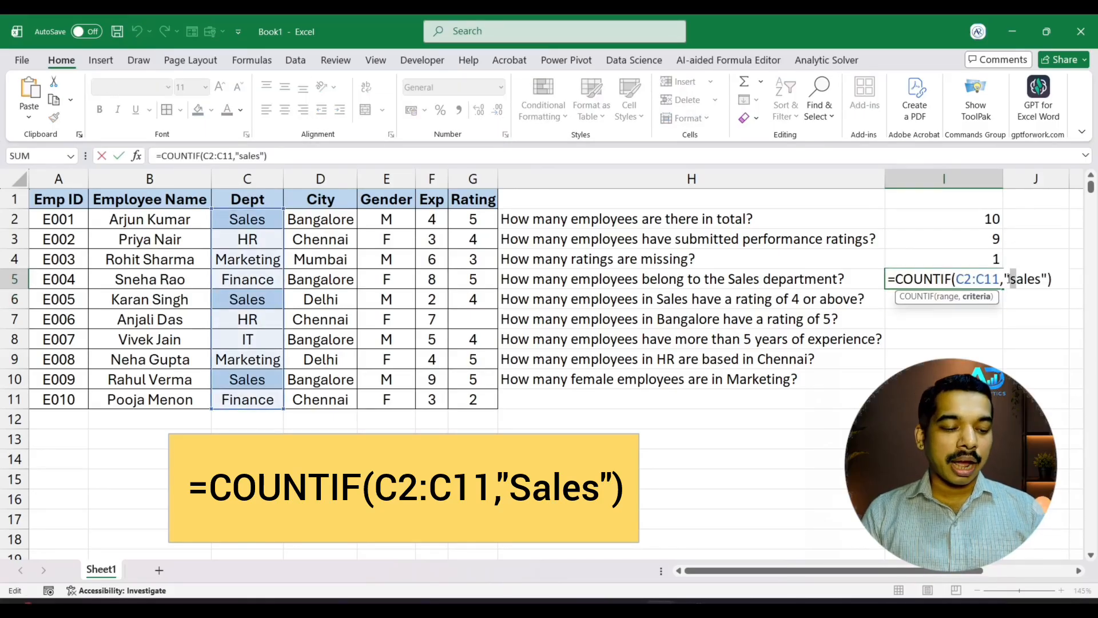
key("Delete")
type("S")
key("Return")
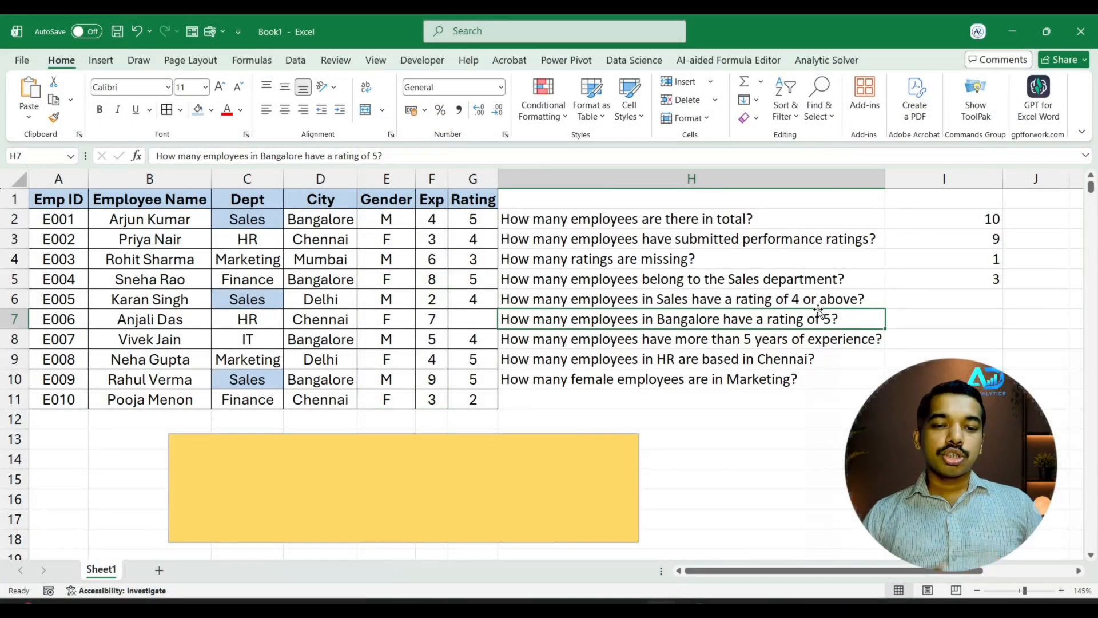
Start a COUNTIFS formula in I6 with the Dept range C2:C11 and the criterion "Sales"
left_click(820, 296)
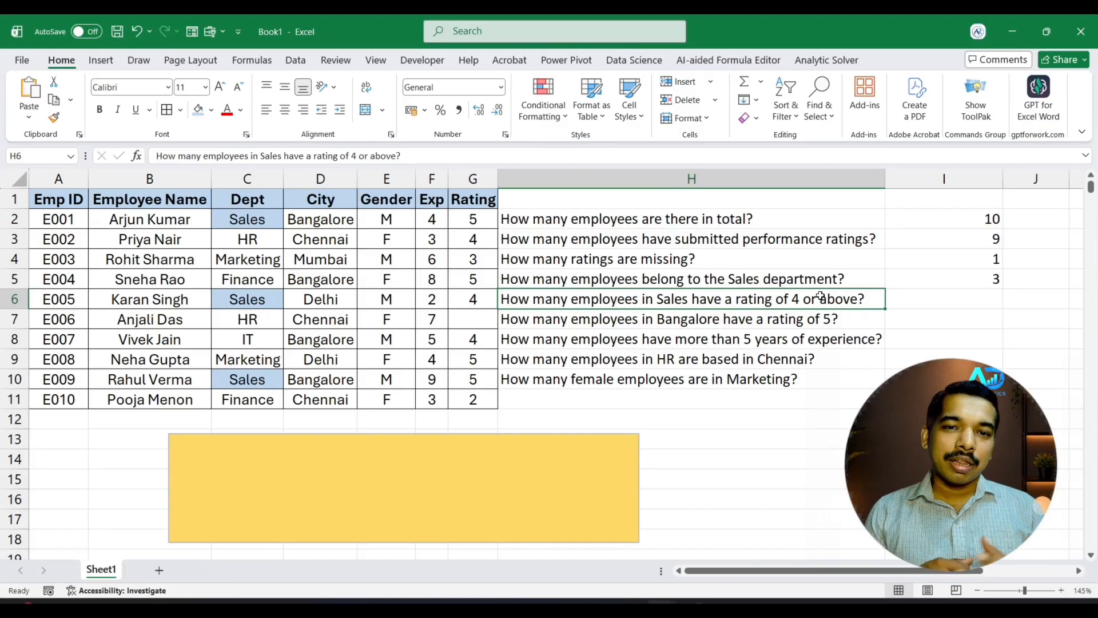
left_click(941, 298)
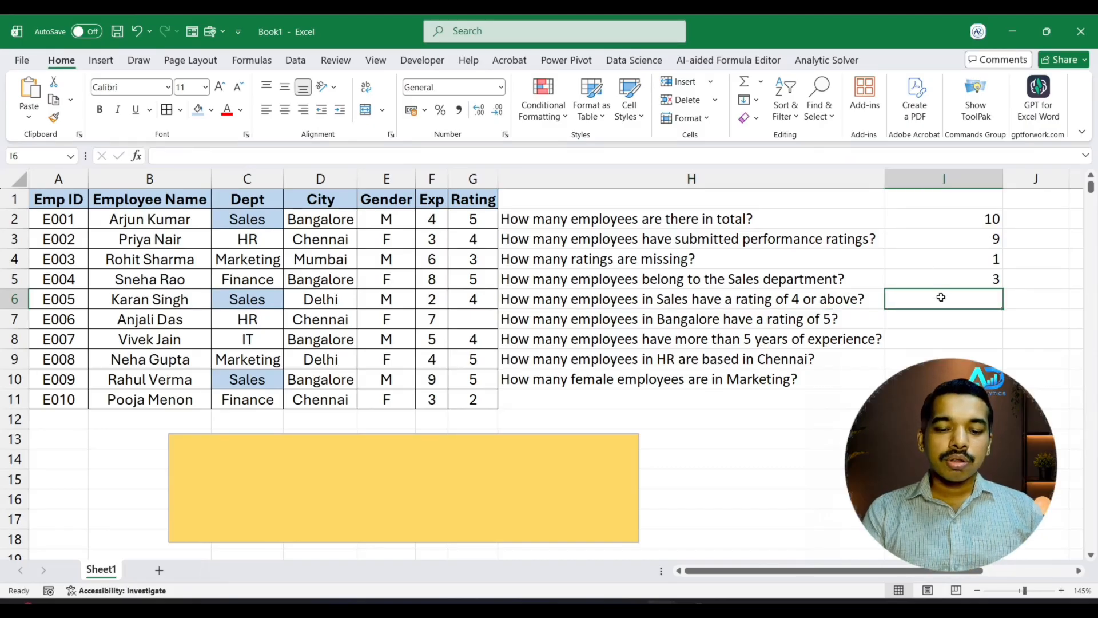
type("=COUN")
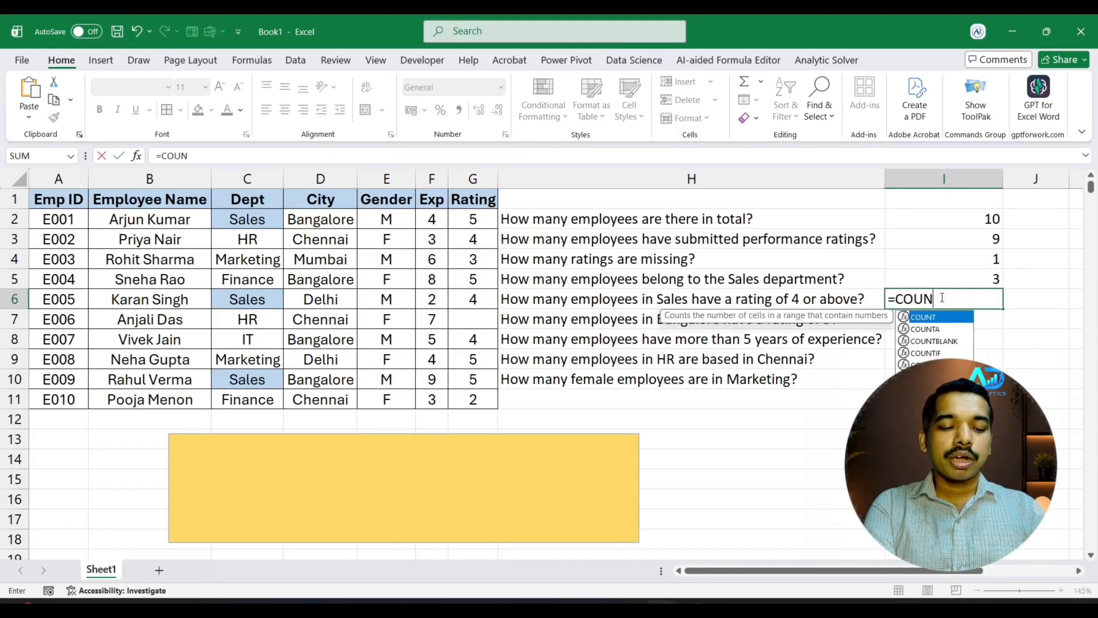
type("TIFS(")
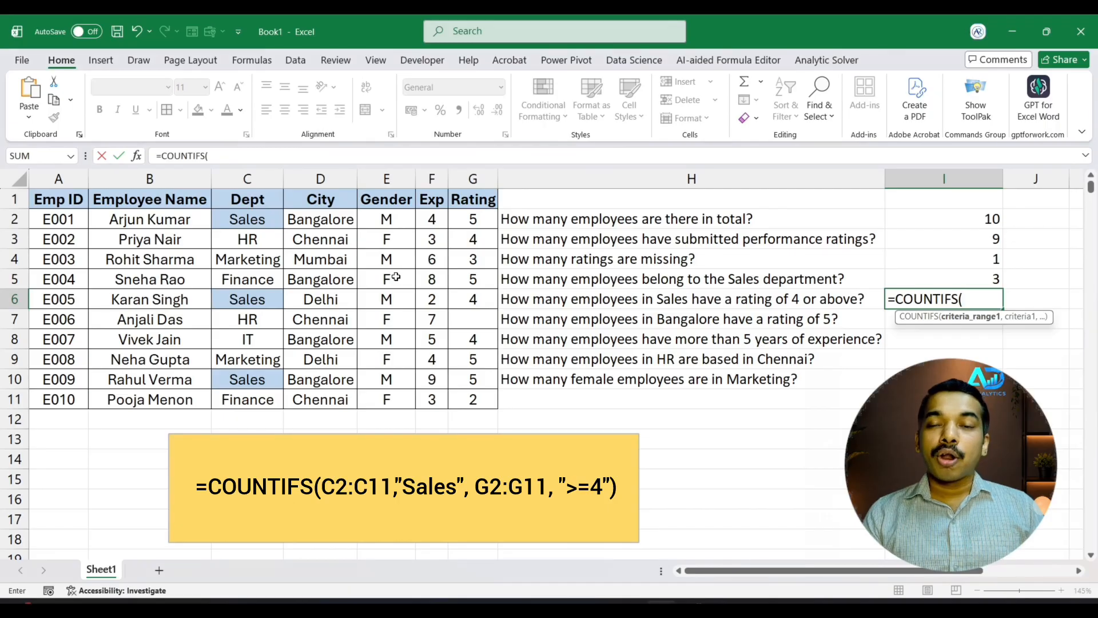
left_click(262, 218)
left_click_drag(262, 219, 254, 408)
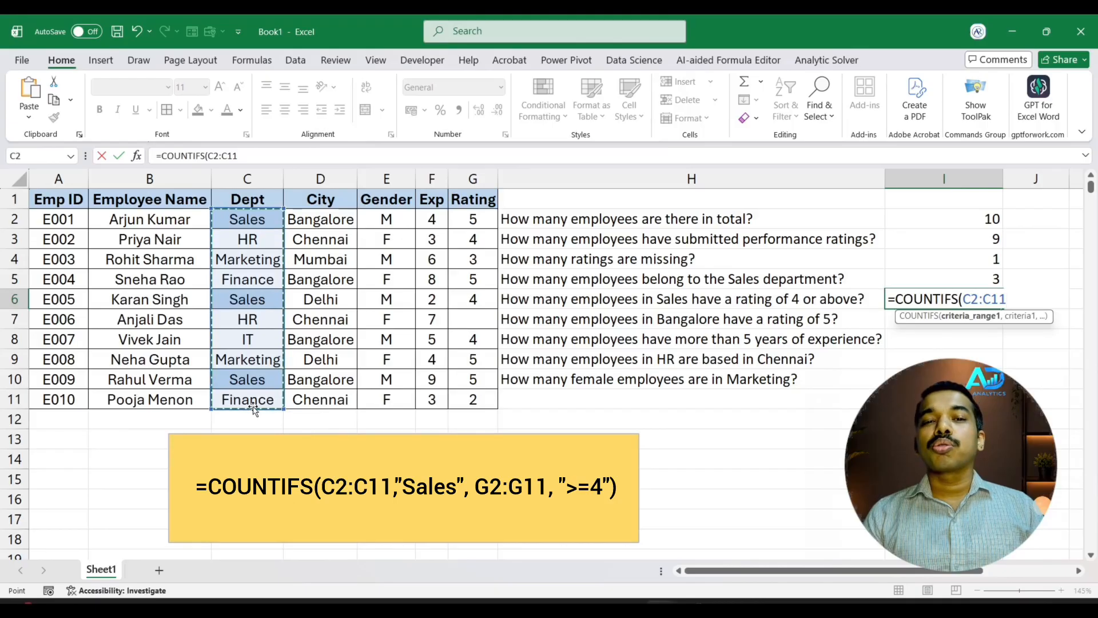
type(",")
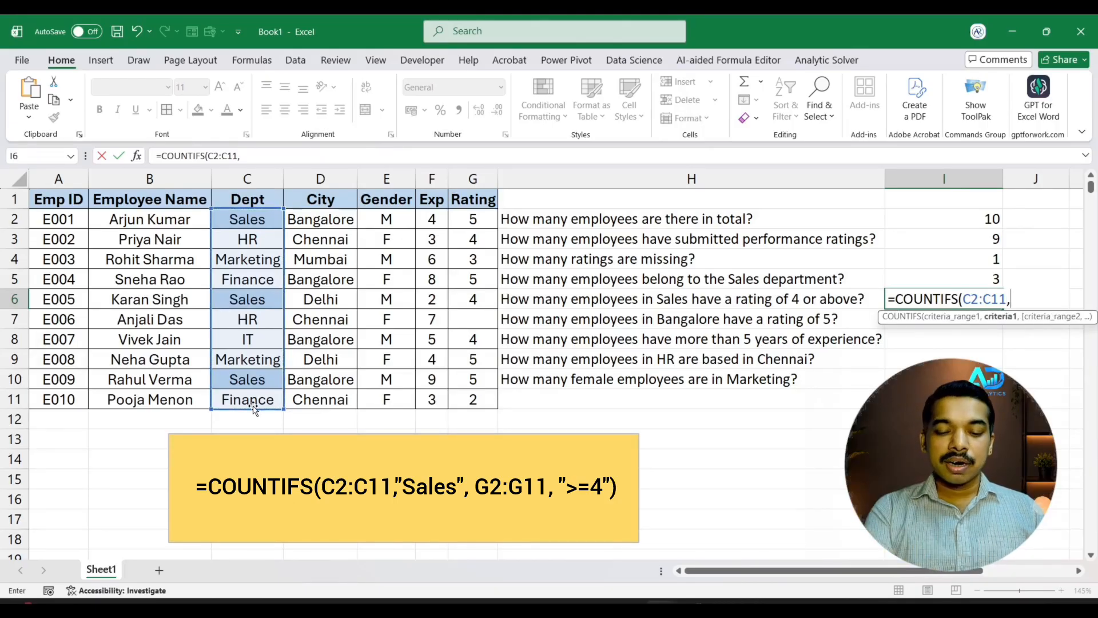
type("\"")
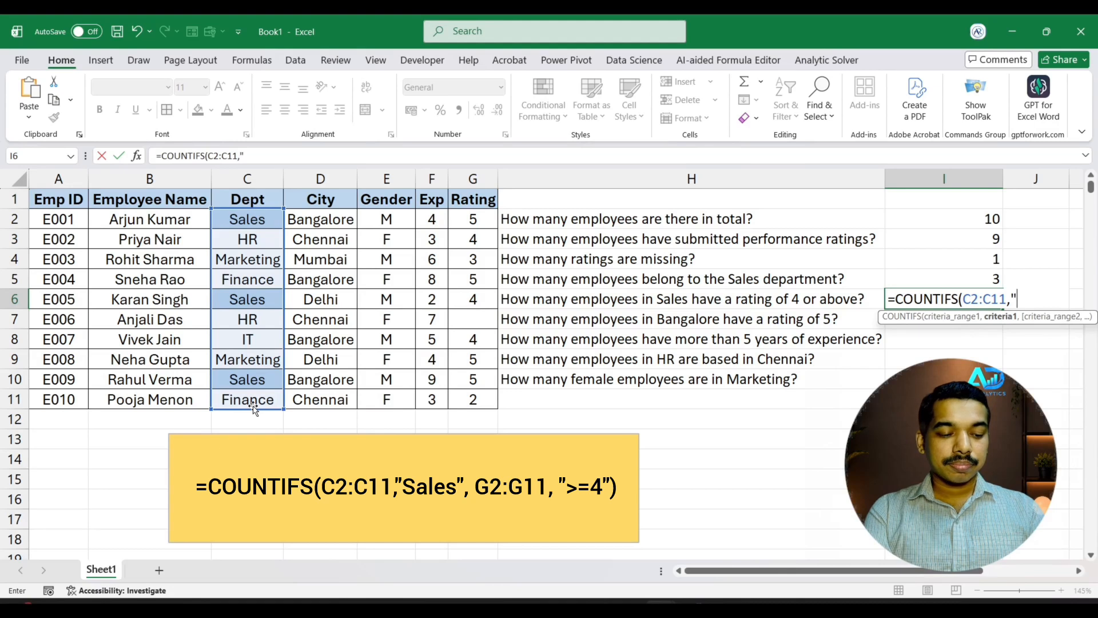
type("LES")
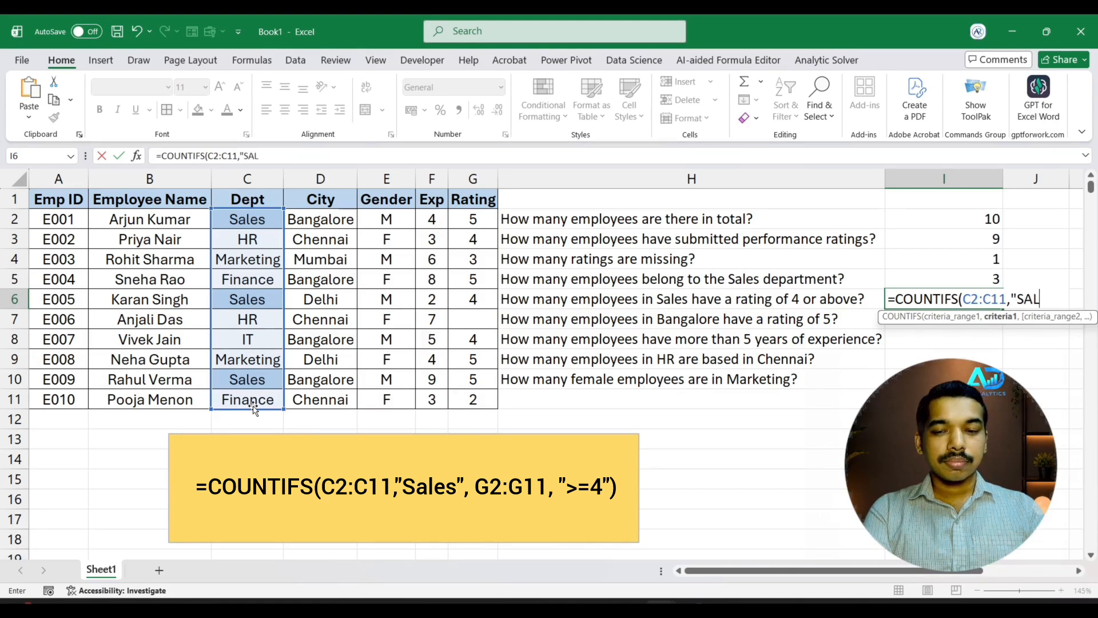
key("BackSpace")
key("BackSpace")
key("BackSpace")
key("BackSpace")
type("a")
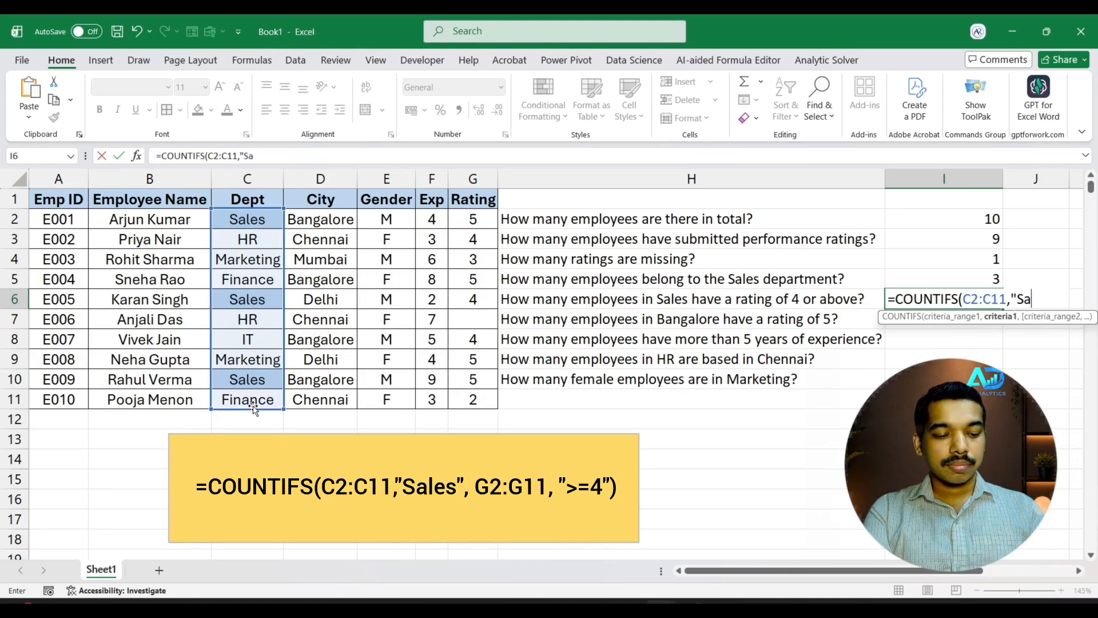
type("les\"")
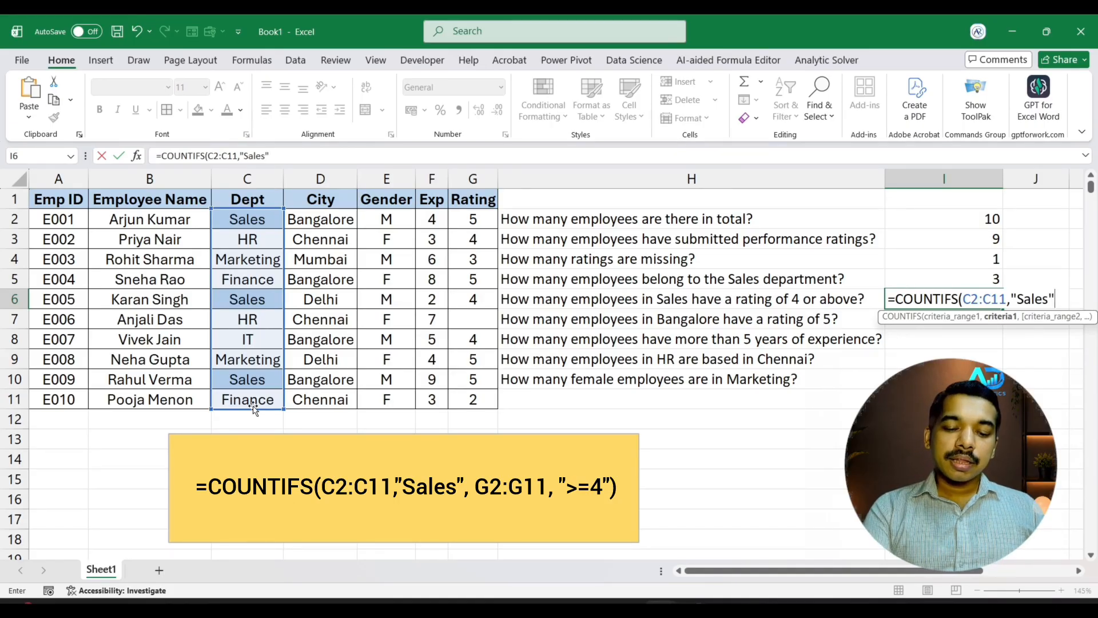
type(",")
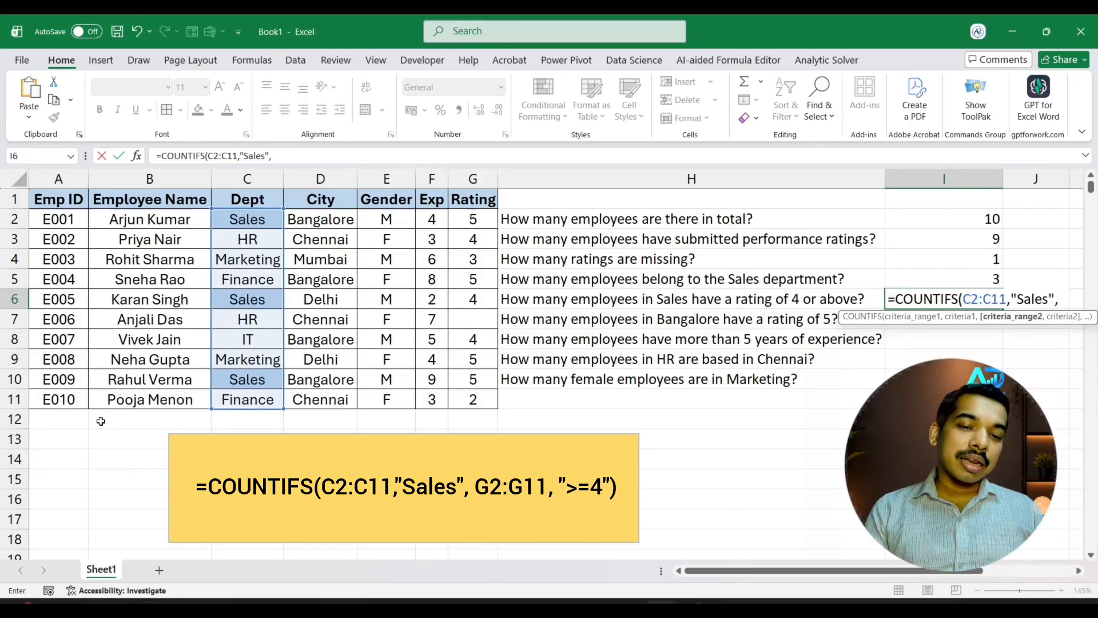
Complete the COUNTIFS formula in I6 with the Rating range G2:G11 and the criterion ">=4"
left_click_drag(469, 213, 487, 391)
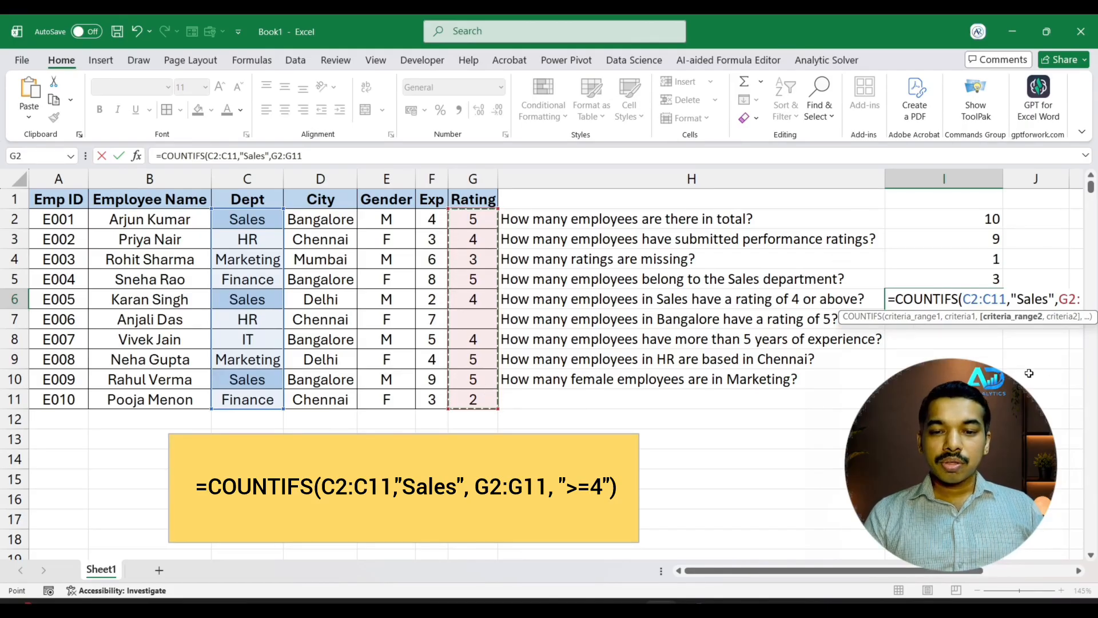
left_click(954, 317)
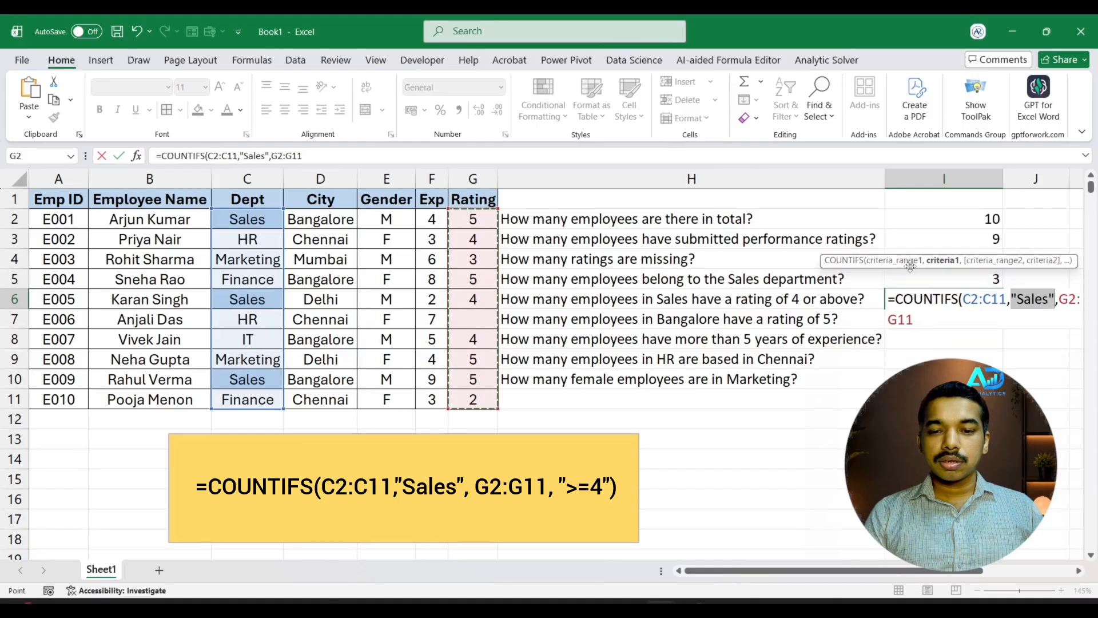
left_click(931, 321)
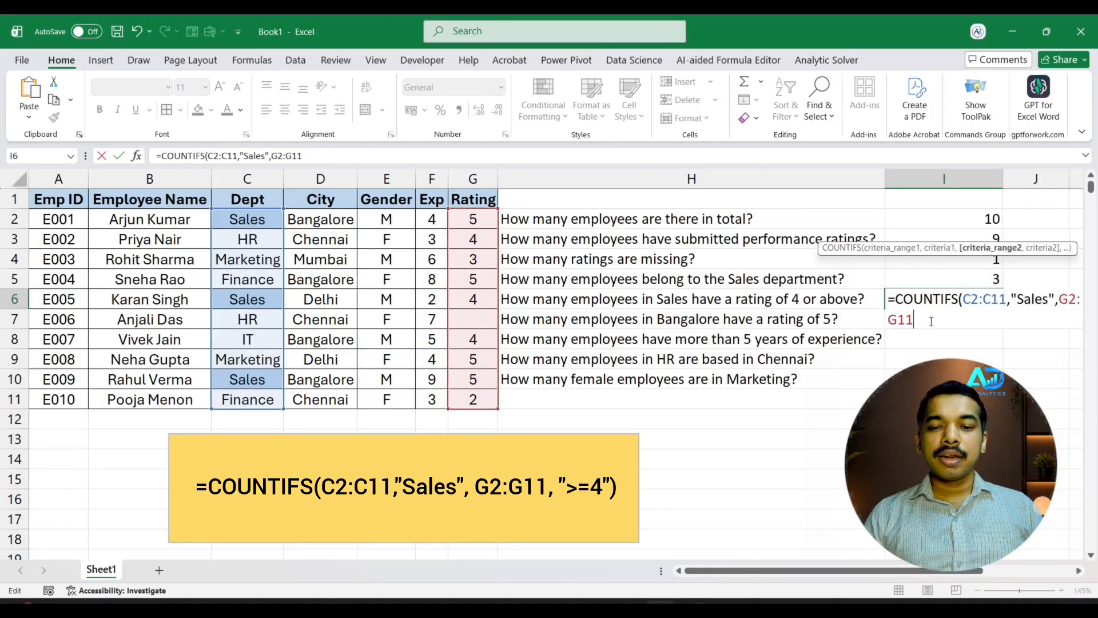
type(",")
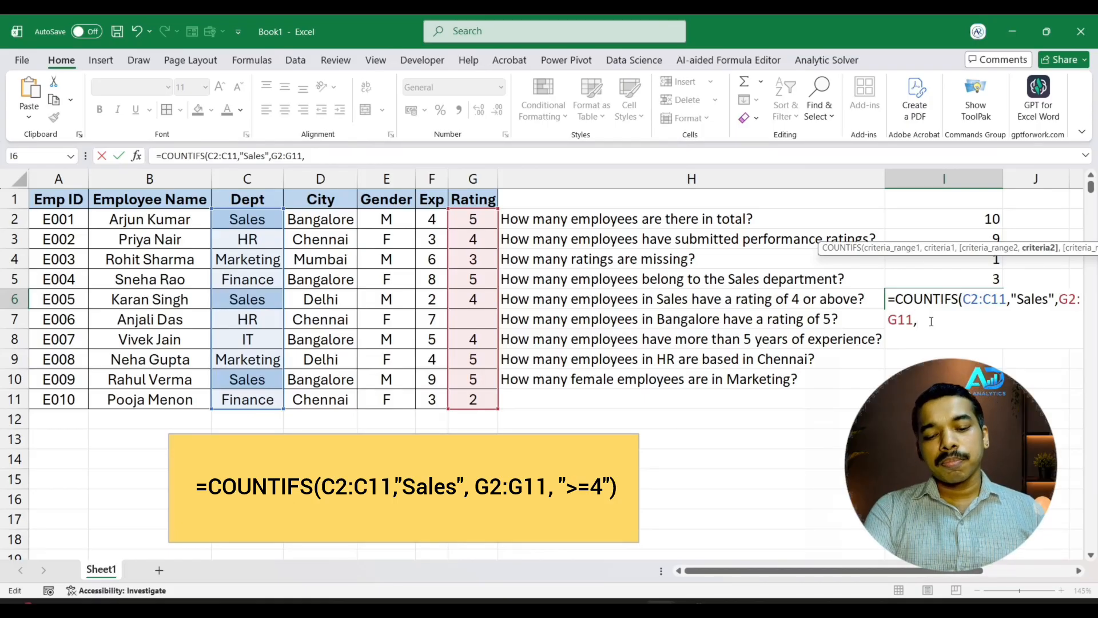
type("\"")
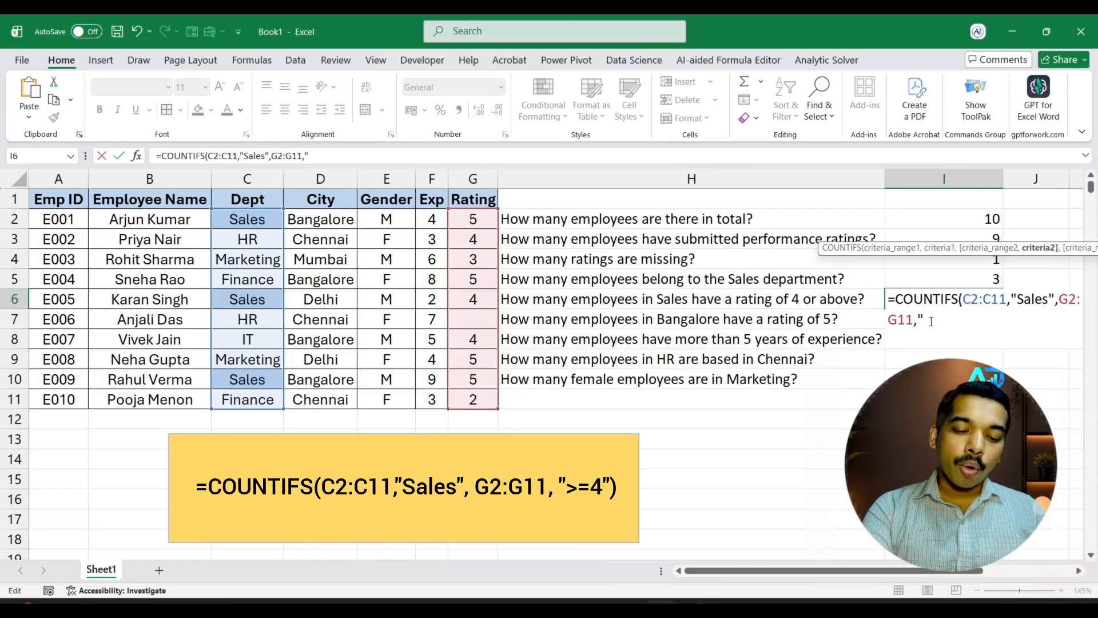
type(">=")
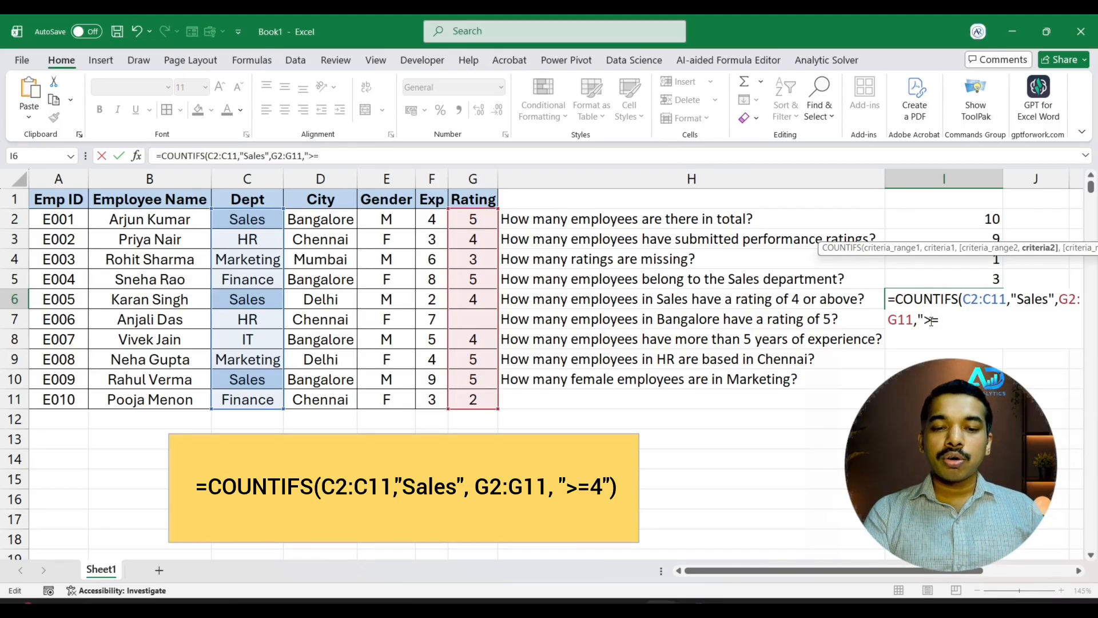
type("4\"")
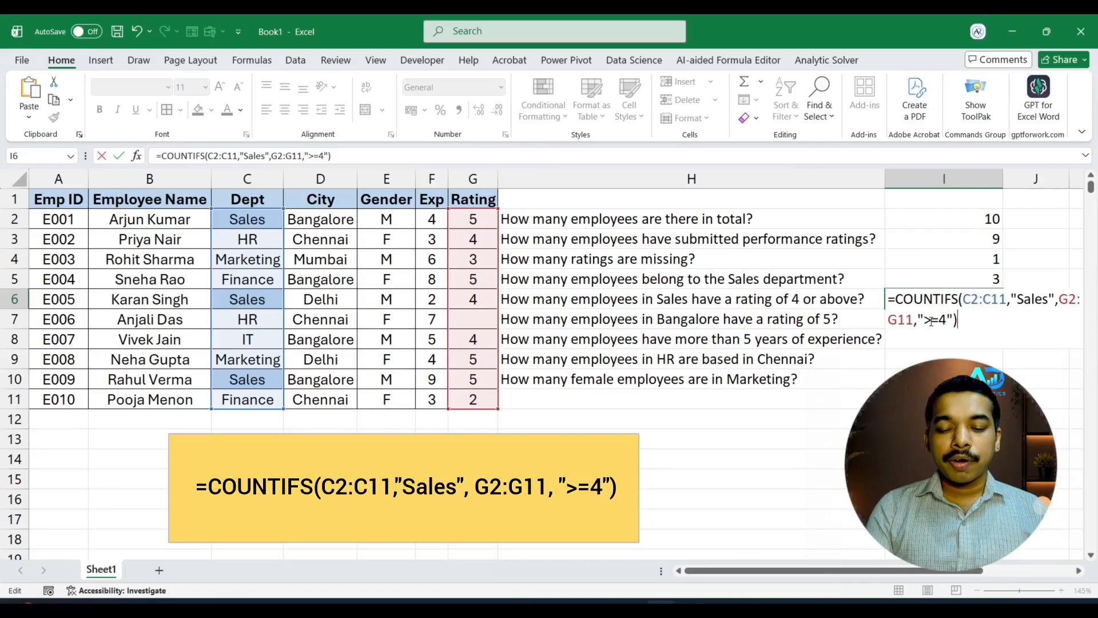
key("Return")
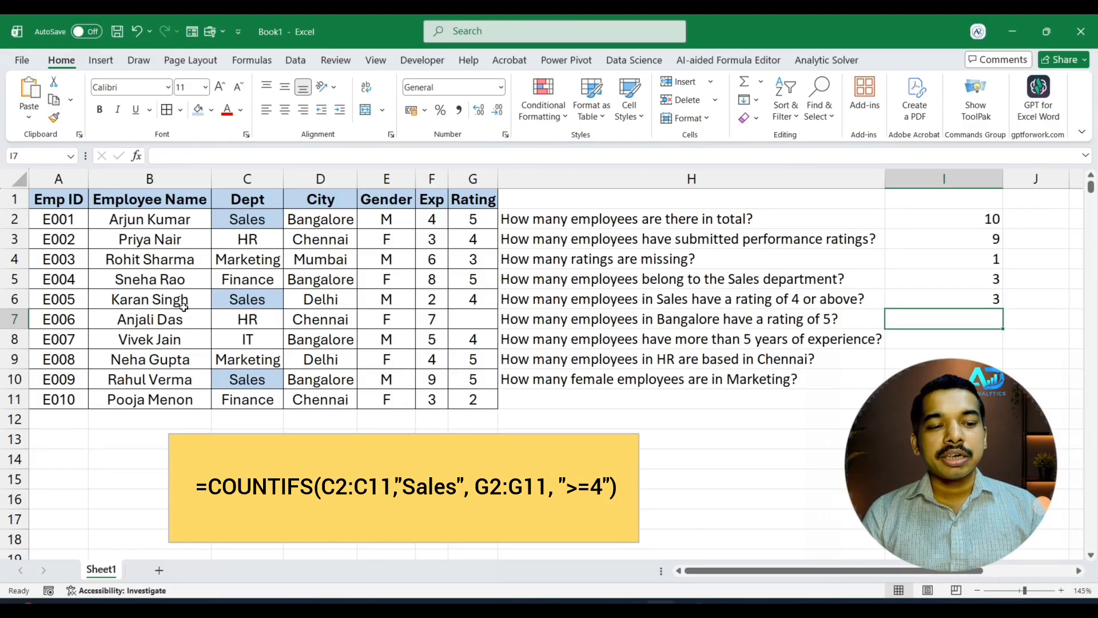
Set the rating of employee E005 in G6 to 3 to test the COUNTIFS formula
left_click(471, 304)
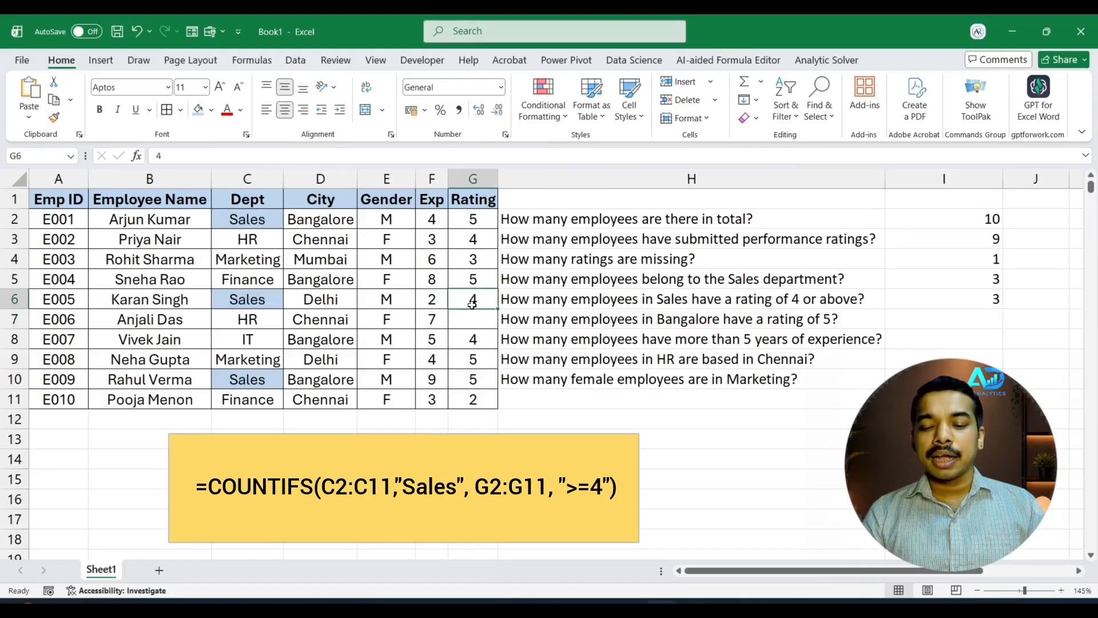
type("3")
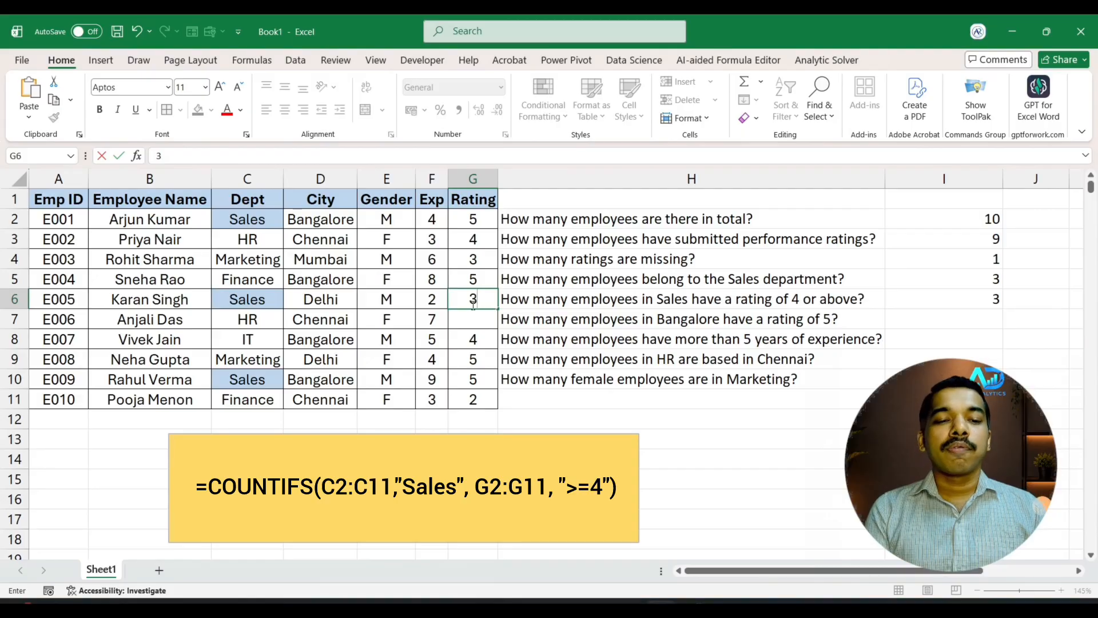
key("Return")
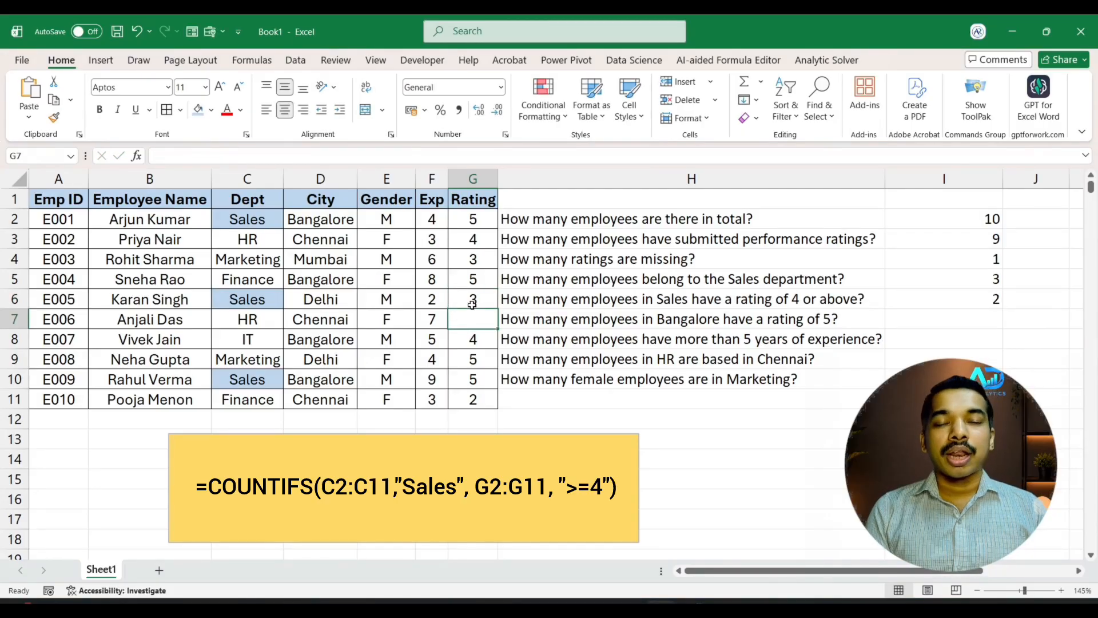